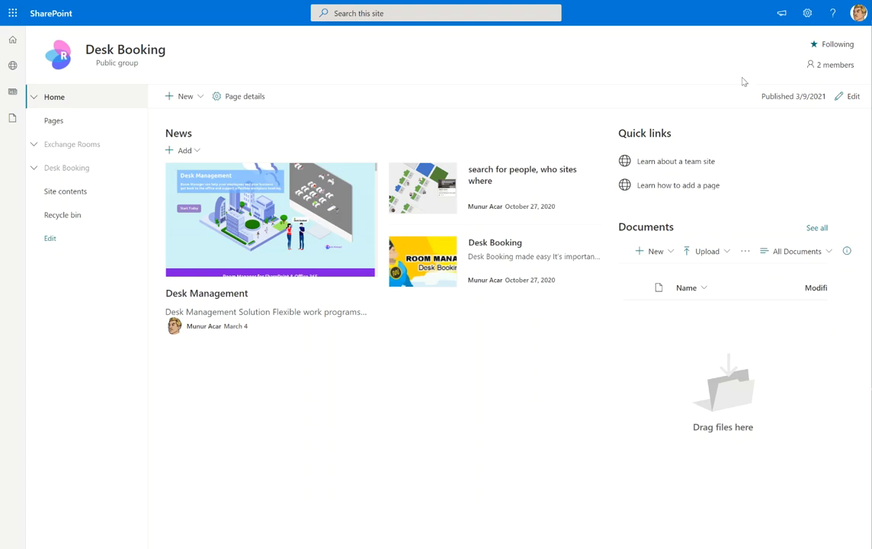
View the account details of the signed-in profile and close them again.
{"action": "left_click", "coordinate": [859, 15]}
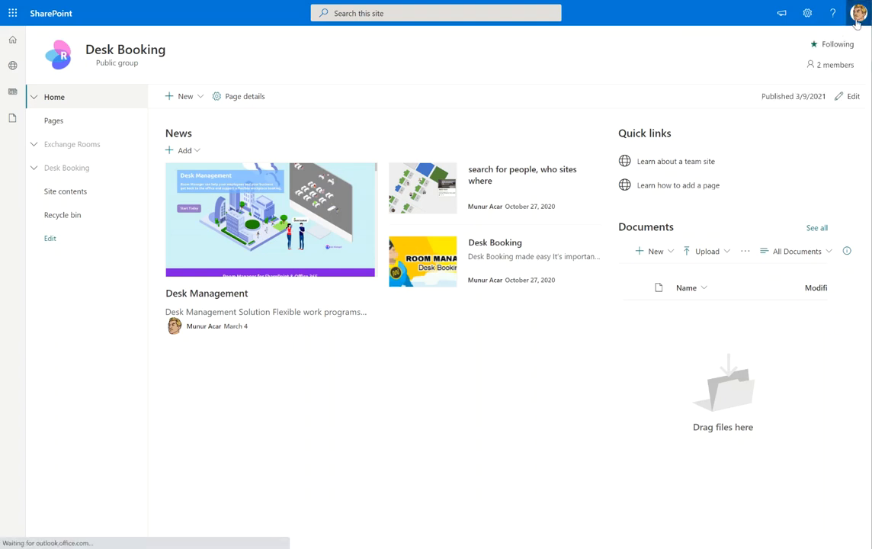
{"action": "left_click", "coordinate": [857, 16]}
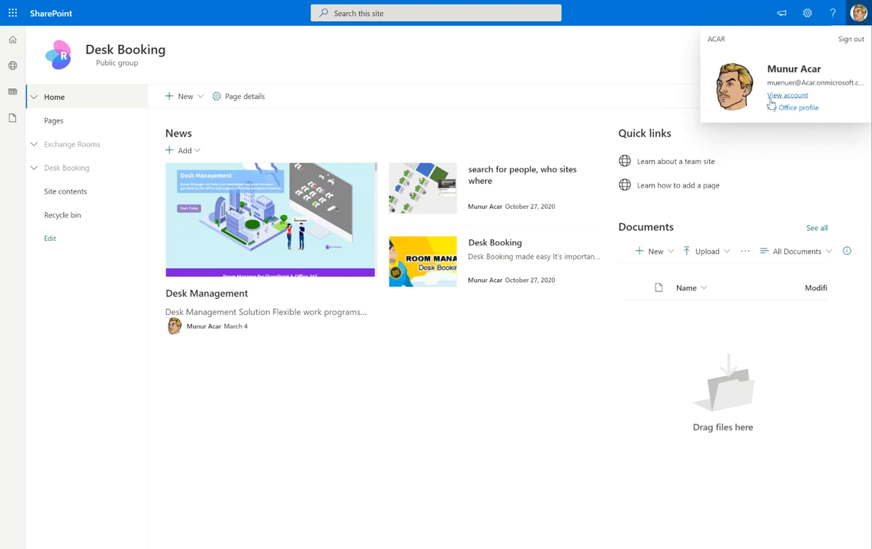
{"action": "left_click", "coordinate": [639, 74]}
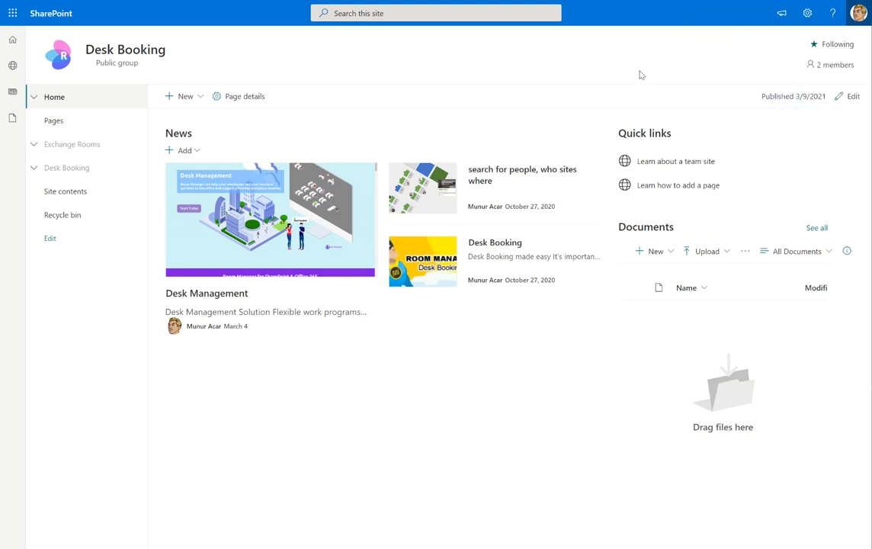
View the Desk Booking group's membership and its form for adding members, and close it without adding anyone.
{"action": "left_click", "coordinate": [826, 65]}
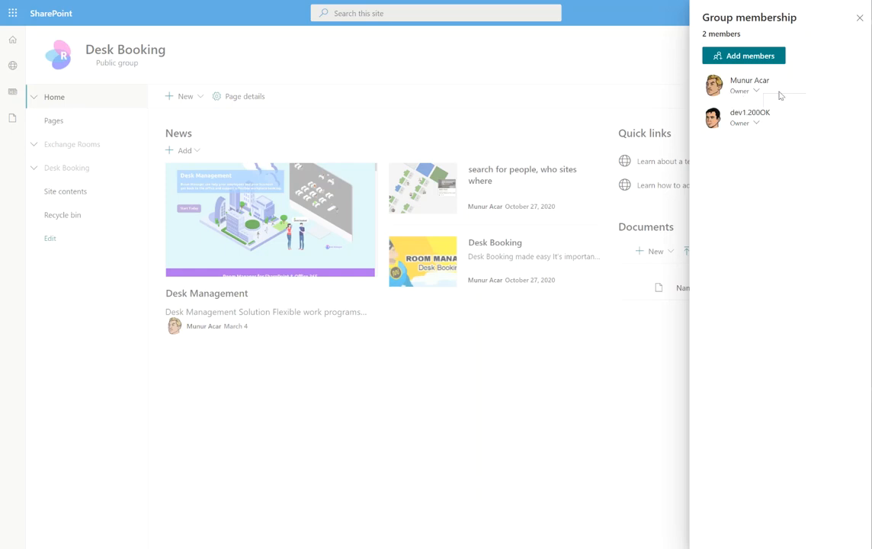
{"action": "left_click", "coordinate": [745, 62]}
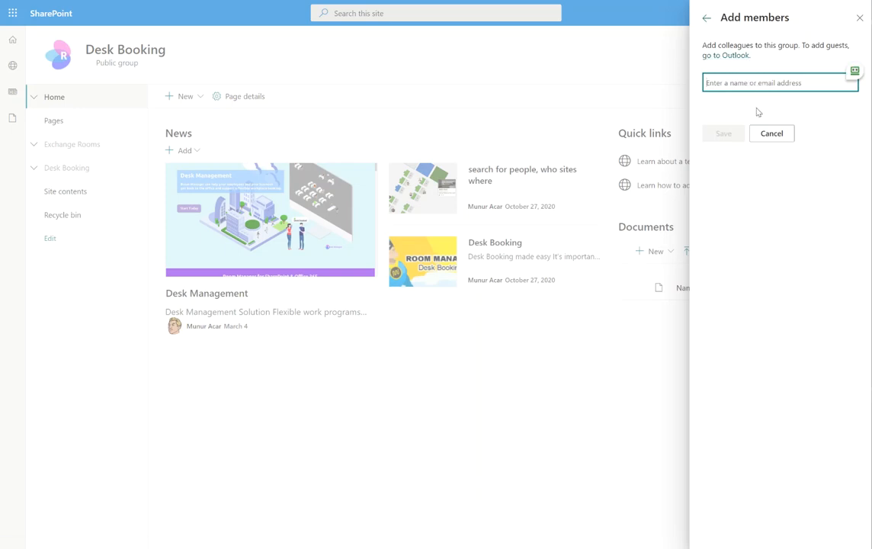
{"action": "left_click_drag", "start_coordinate": [744, 17], "coordinate": [790, 18]}
{"action": "left_click", "coordinate": [754, 81]}
{"action": "left_click", "coordinate": [859, 18]}
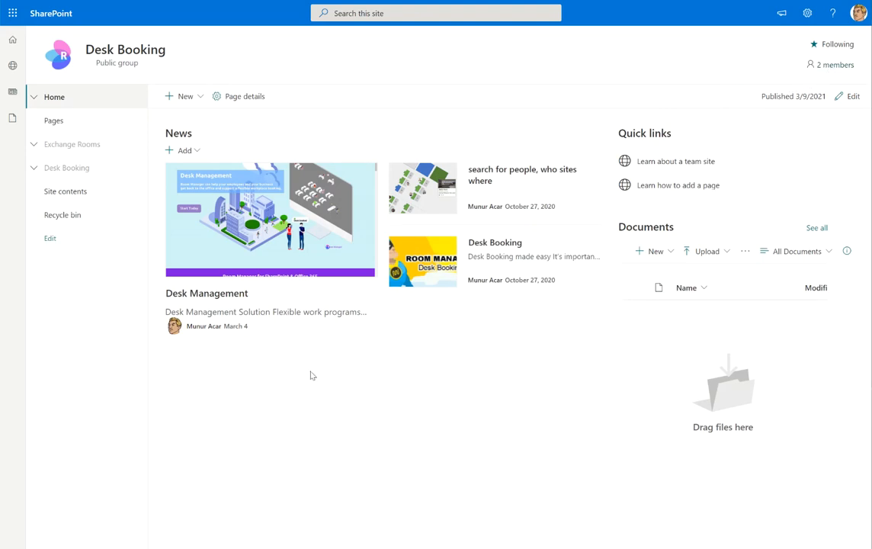
Expand the Exchange Rooms and Desk Booking navigation groups and remove the Only Car link in navigation editing.
{"action": "left_click", "coordinate": [33, 167]}
{"action": "left_click", "coordinate": [33, 145]}
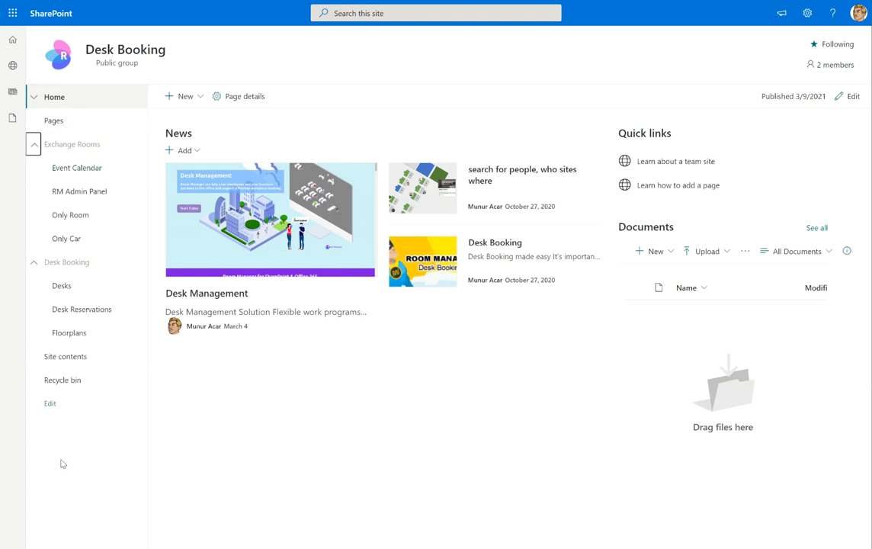
{"action": "left_click", "coordinate": [52, 404]}
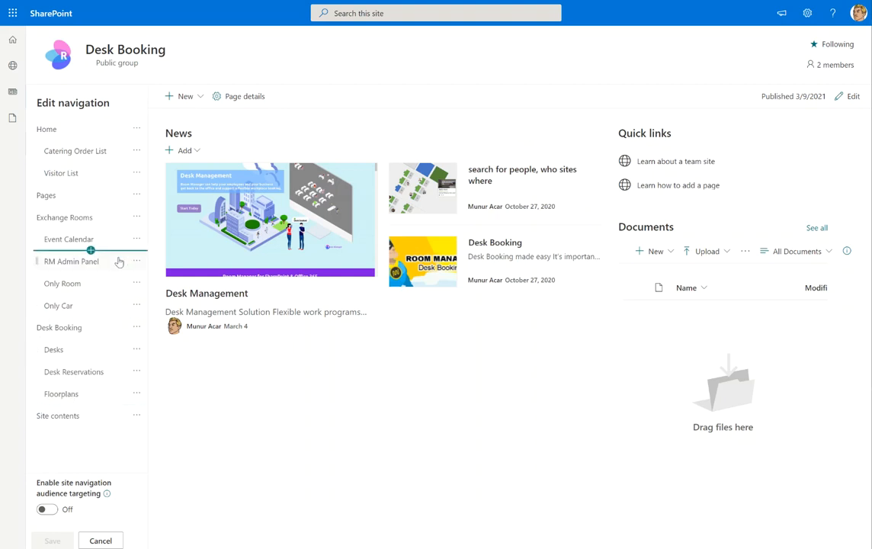
{"action": "left_click", "coordinate": [137, 305]}
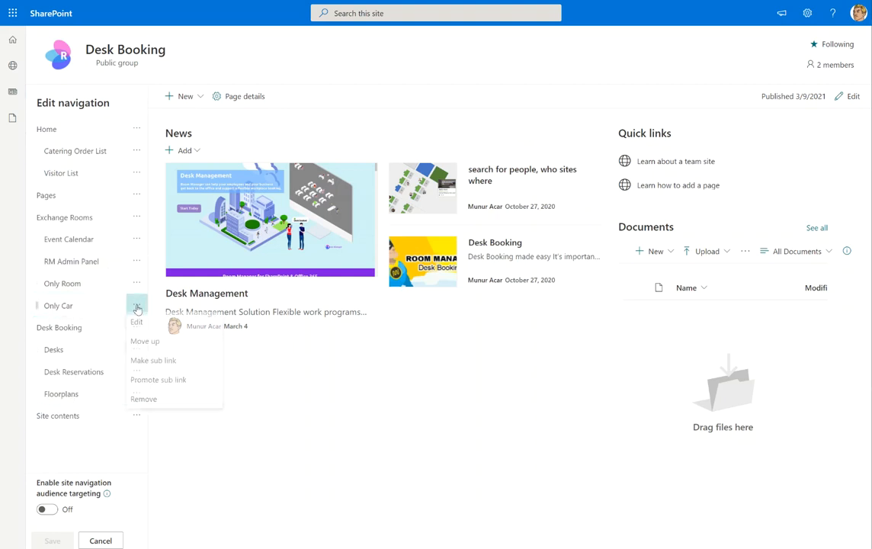
{"action": "left_click", "coordinate": [145, 402]}
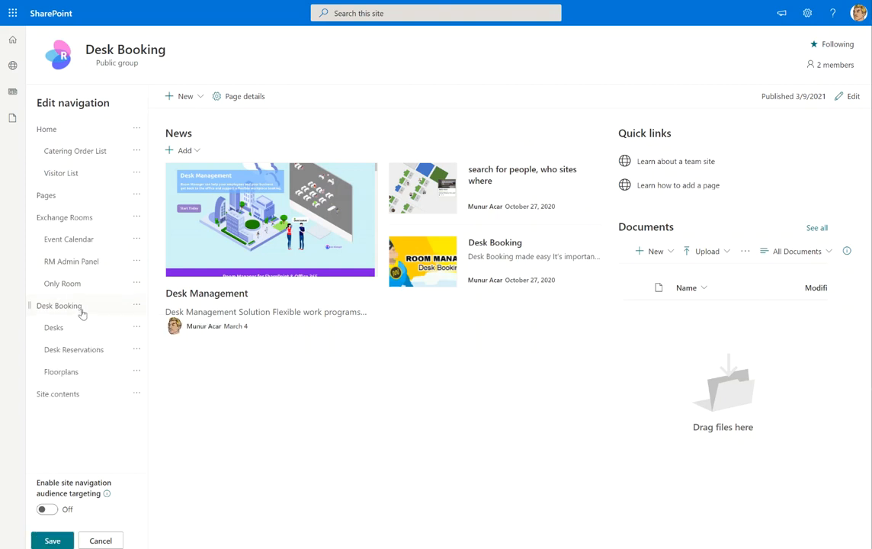
View the form for adding a navigation link below Event Calendar, and discard all navigation edits.
{"action": "mouse_move", "coordinate": [90, 251]}
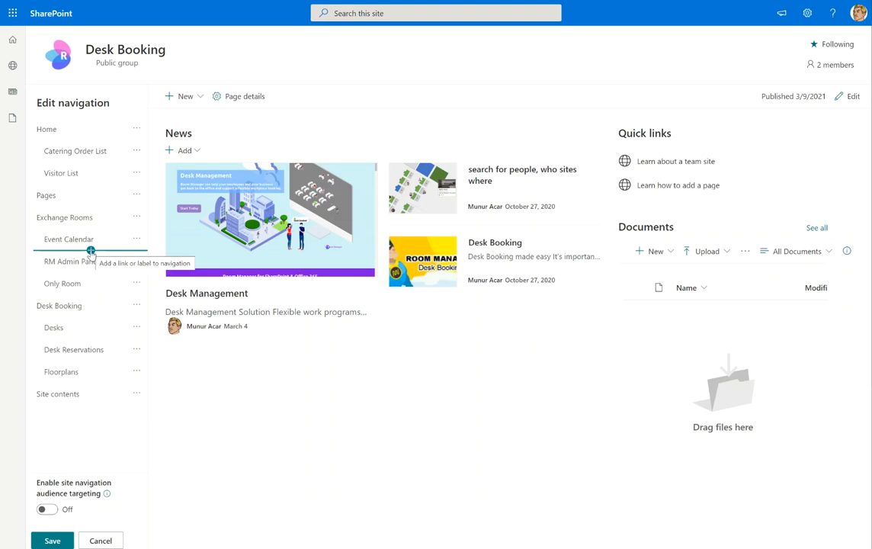
{"action": "left_click", "coordinate": [90, 251]}
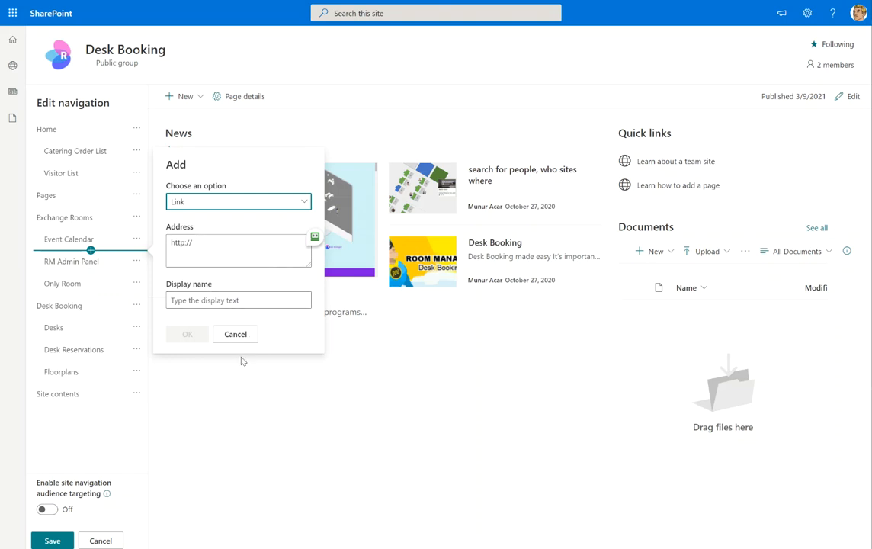
{"action": "left_click", "coordinate": [236, 334]}
{"action": "left_click", "coordinate": [101, 540]}
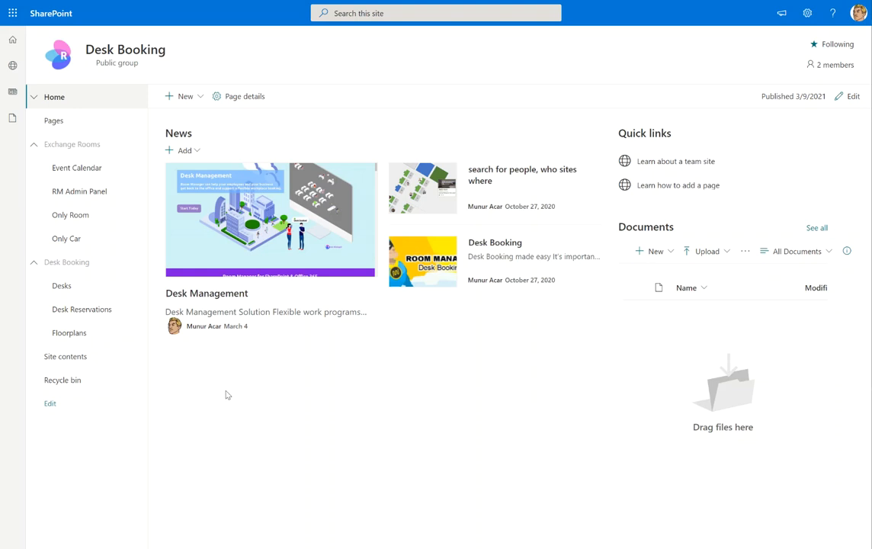
Collapse the Exchange Rooms and Desk Booking groups in the site navigation.
{"action": "left_click", "coordinate": [33, 144]}
{"action": "left_click", "coordinate": [34, 168]}
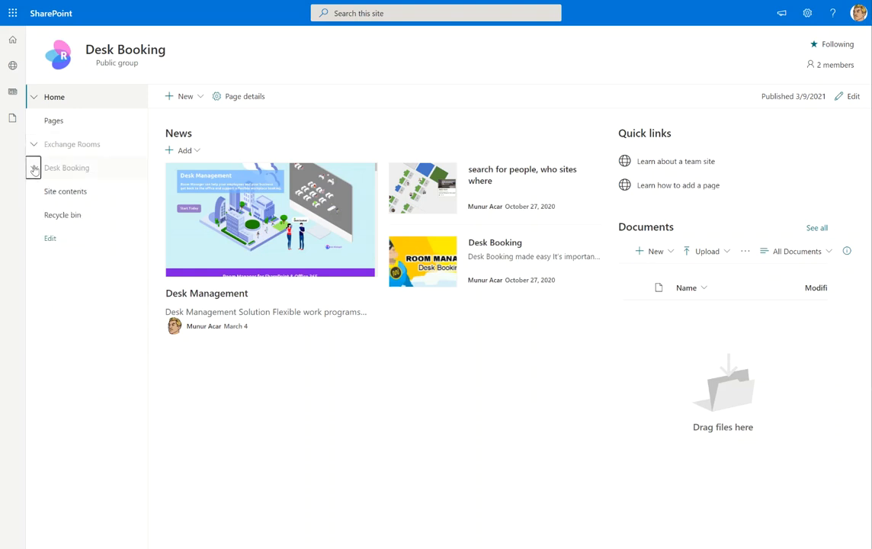
{"action": "left_click", "coordinate": [34, 169]}
{"action": "left_click", "coordinate": [34, 168]}
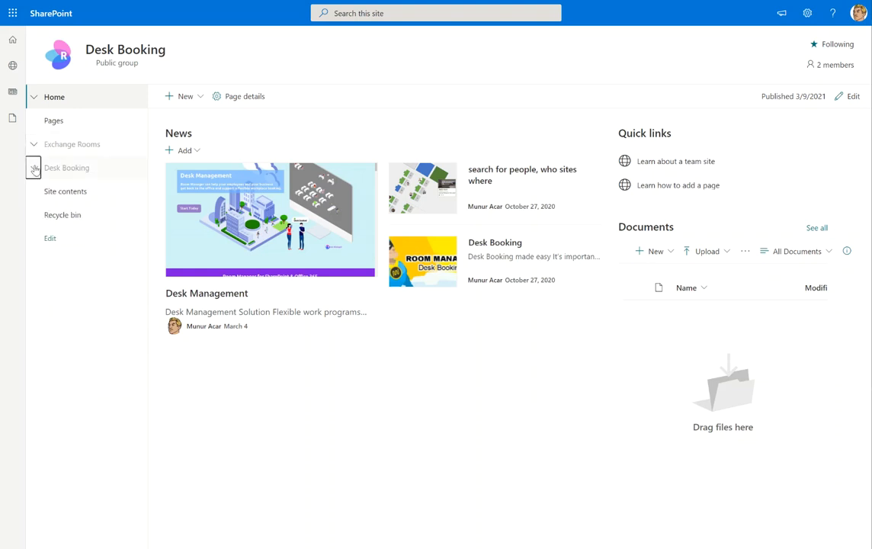
Open the site contents and look through its lists and libraries, including the Site list.
{"action": "left_click", "coordinate": [72, 198]}
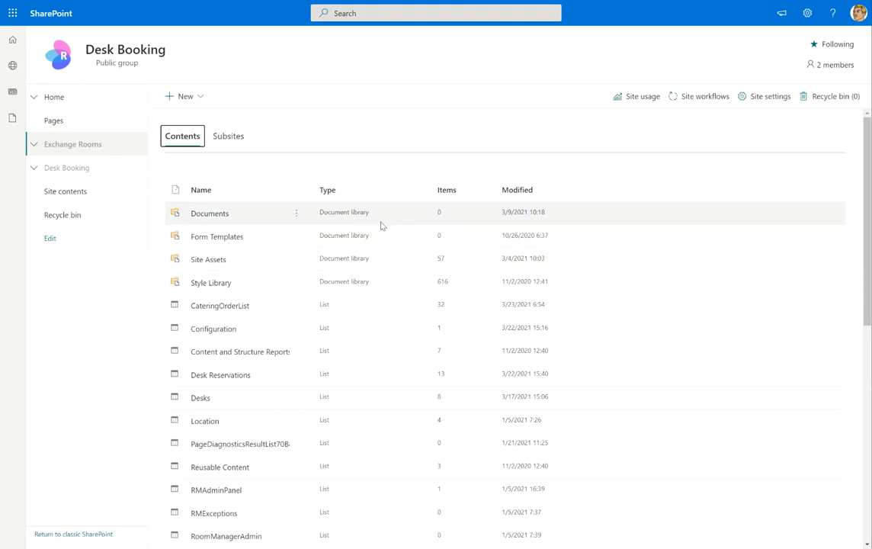
{"action": "scroll", "coordinate": [374, 289], "scroll_direction": "down", "scroll_amount": 5}
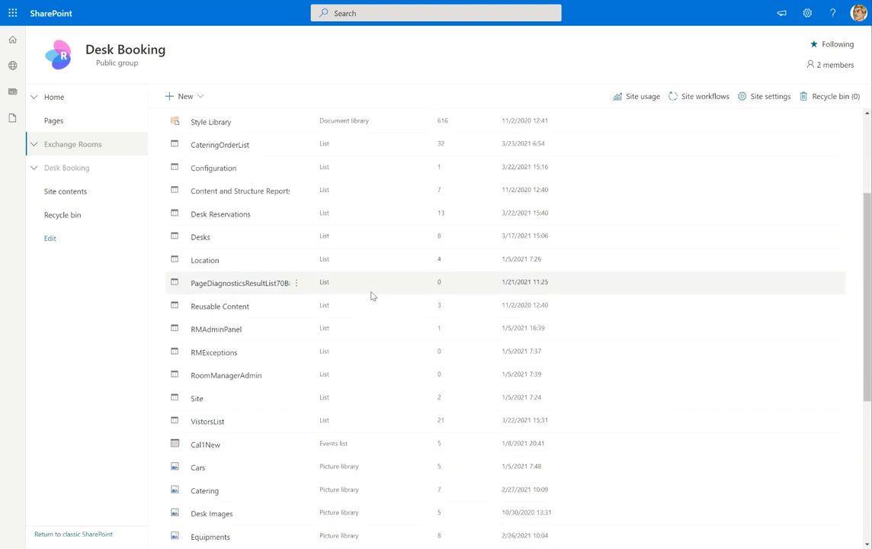
{"action": "scroll", "coordinate": [372, 296], "scroll_direction": "down", "scroll_amount": 1}
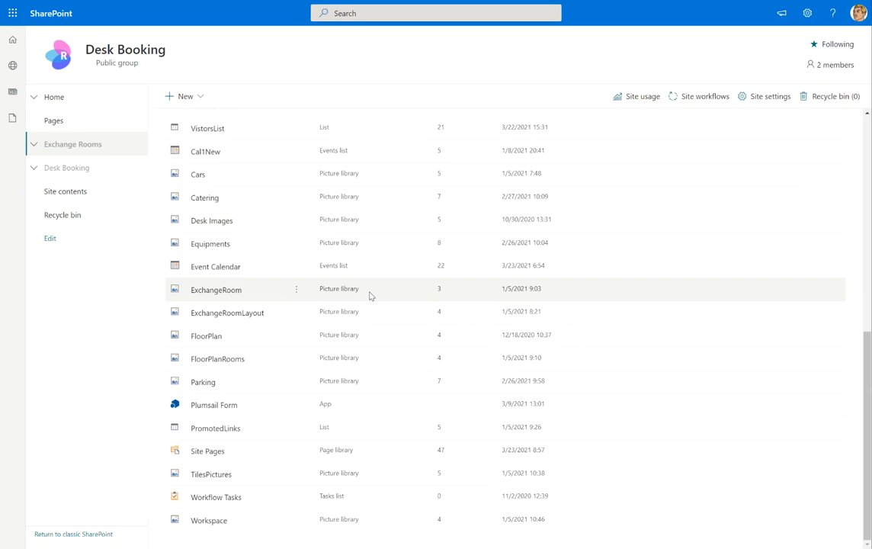
{"action": "scroll", "coordinate": [370, 295], "scroll_direction": "up", "scroll_amount": 5}
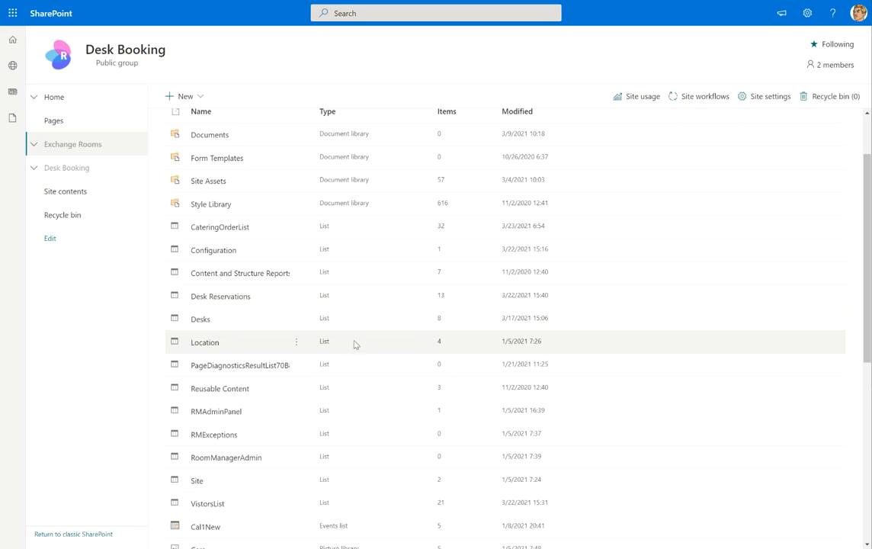
{"action": "scroll", "coordinate": [354, 345], "scroll_direction": "down", "scroll_amount": 3}
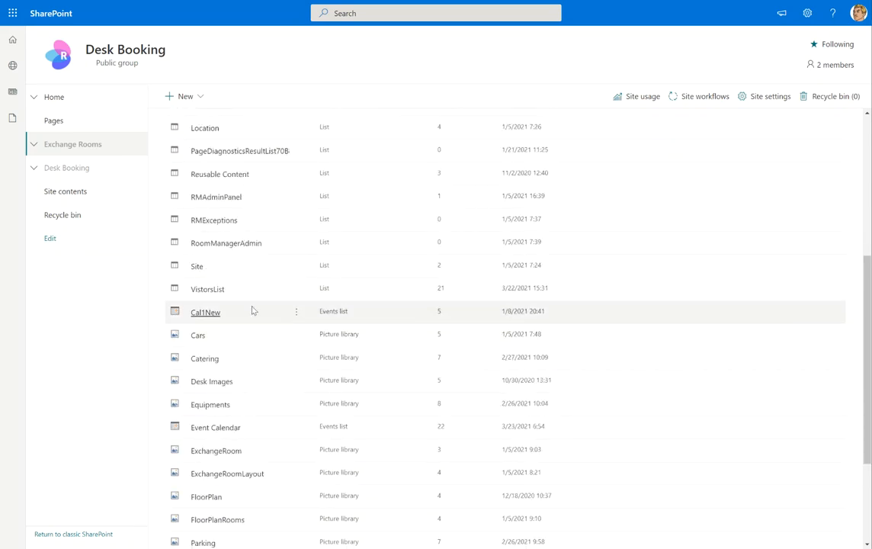
{"action": "left_click", "coordinate": [199, 272]}
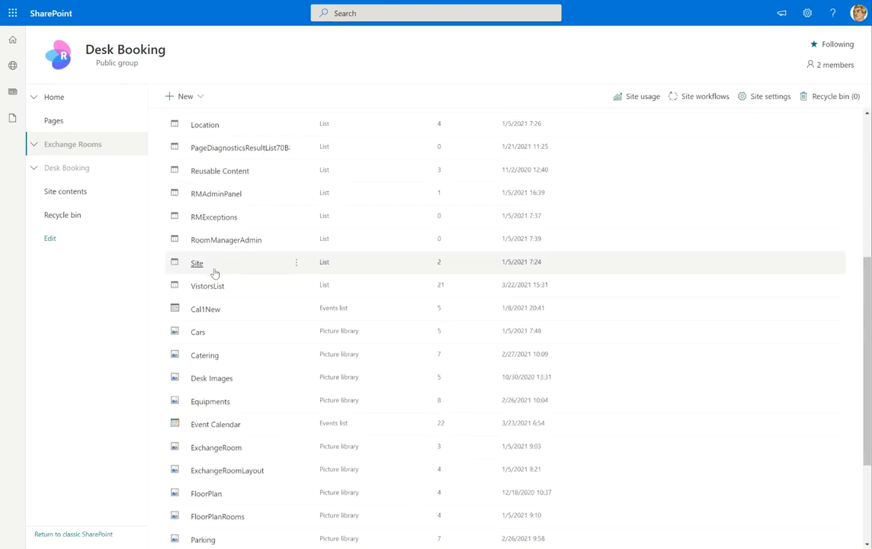
{"action": "scroll", "coordinate": [214, 274], "scroll_direction": "down", "scroll_amount": 2}
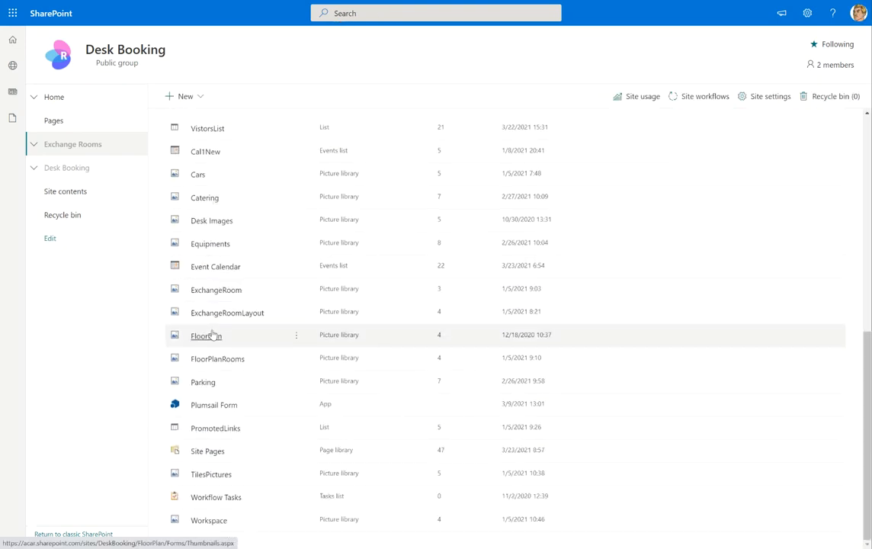
{"action": "scroll", "coordinate": [217, 329], "scroll_direction": "up", "scroll_amount": 3}
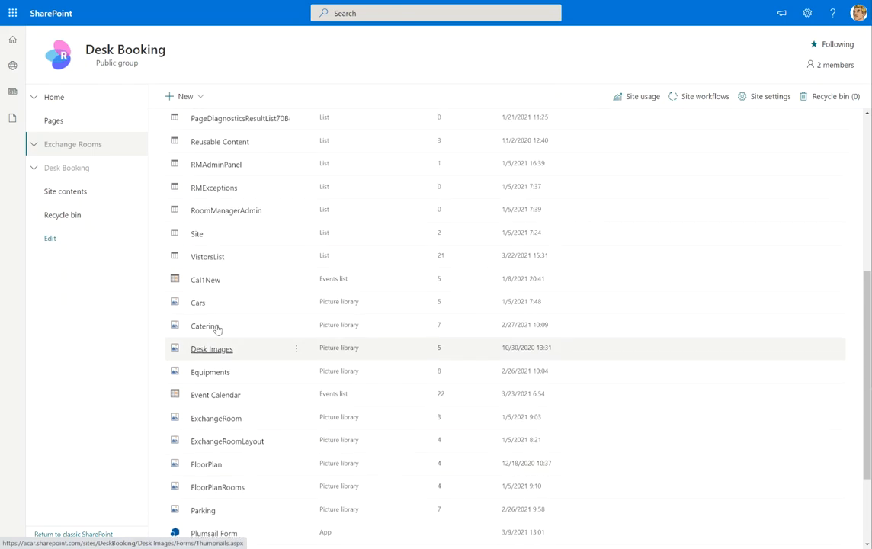
{"action": "scroll", "coordinate": [216, 328], "scroll_direction": "up", "scroll_amount": 1}
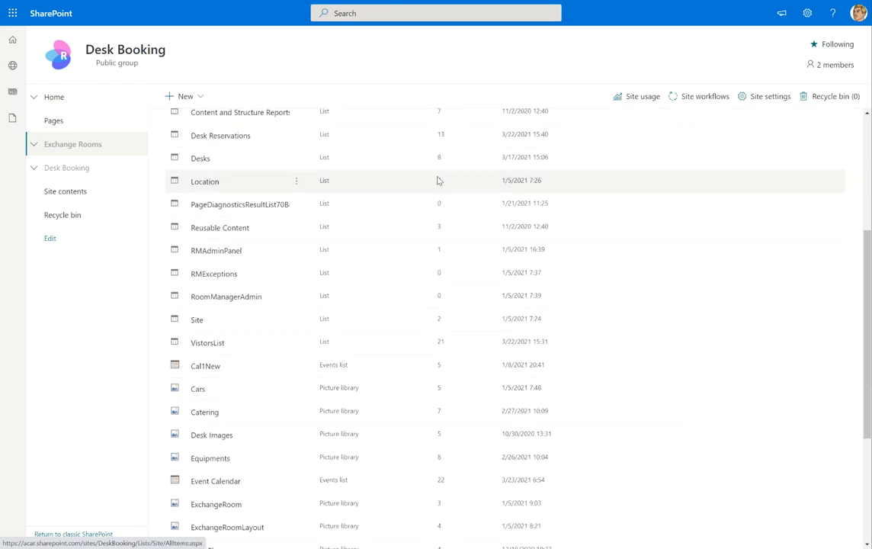
Open the Location list and view the Site choices in its new item form, then cancel the form.
{"action": "left_click", "coordinate": [199, 184]}
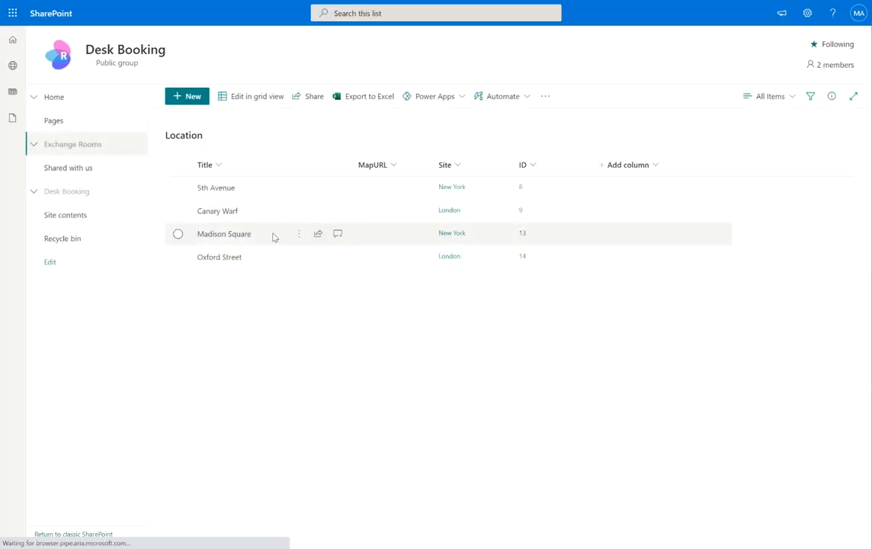
{"action": "left_click", "coordinate": [200, 104]}
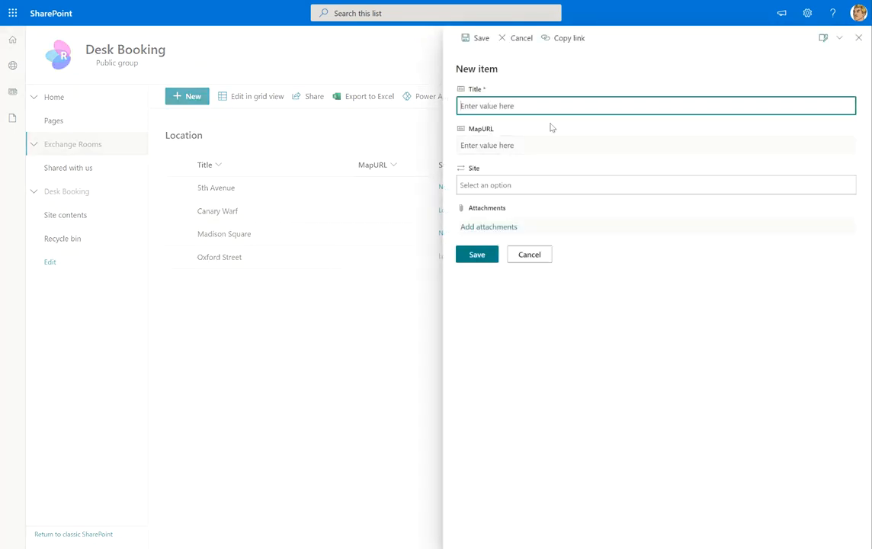
{"action": "left_click", "coordinate": [533, 185]}
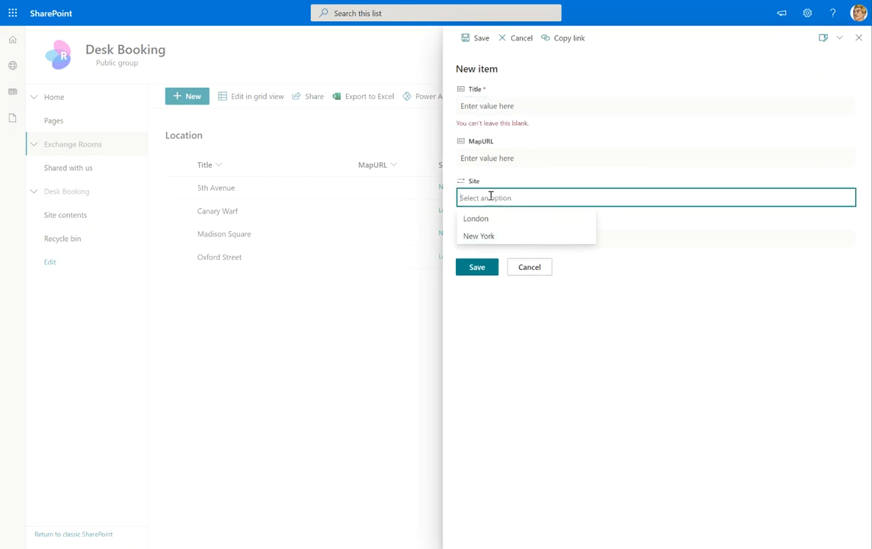
{"action": "left_click", "coordinate": [541, 271]}
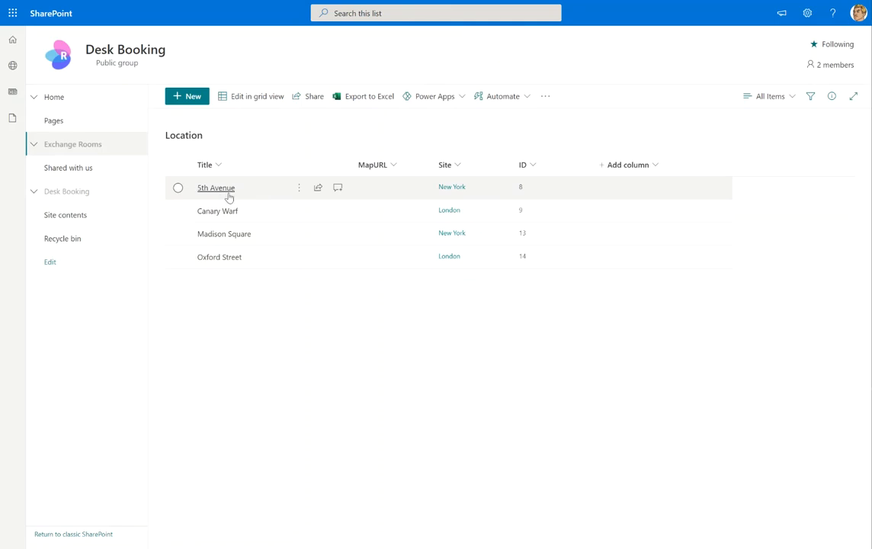
Return to the site contents, look through the entries, and open the Desks list.
{"action": "left_click", "coordinate": [80, 218]}
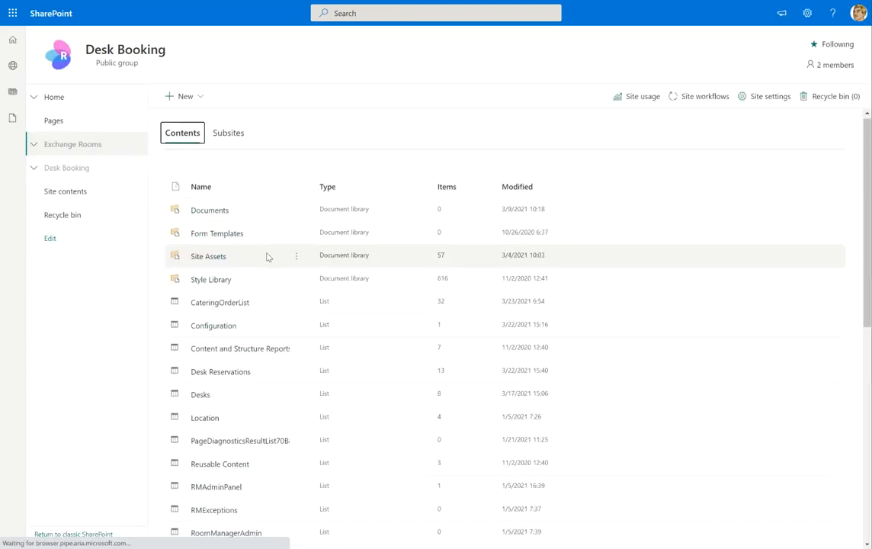
{"action": "scroll", "coordinate": [266, 257], "scroll_direction": "down", "scroll_amount": 5}
{"action": "scroll", "coordinate": [266, 257], "scroll_direction": "down", "scroll_amount": 2}
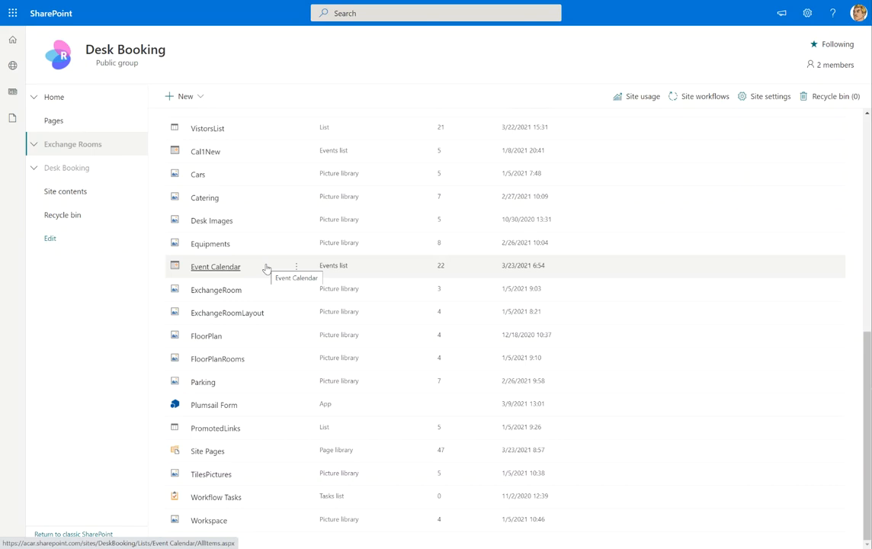
{"action": "scroll", "coordinate": [265, 269], "scroll_direction": "up", "scroll_amount": 5}
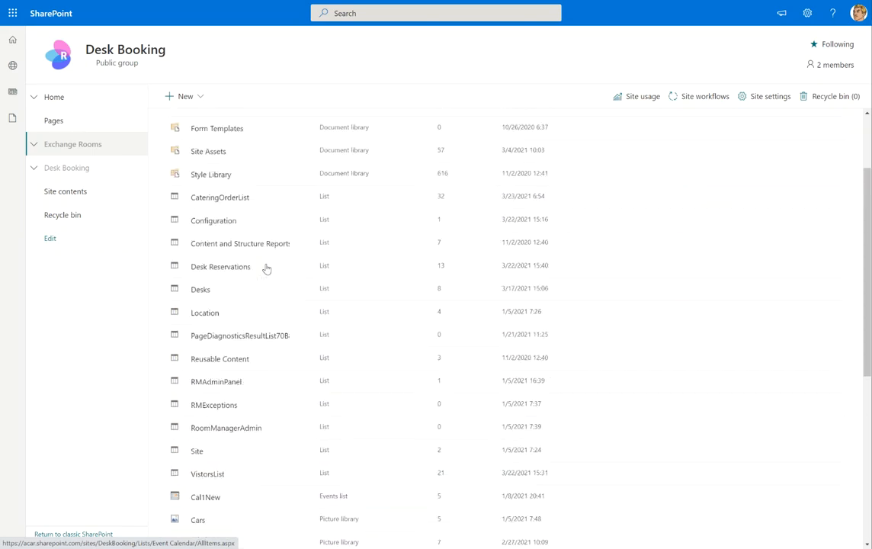
{"action": "scroll", "coordinate": [266, 268], "scroll_direction": "down", "scroll_amount": 2}
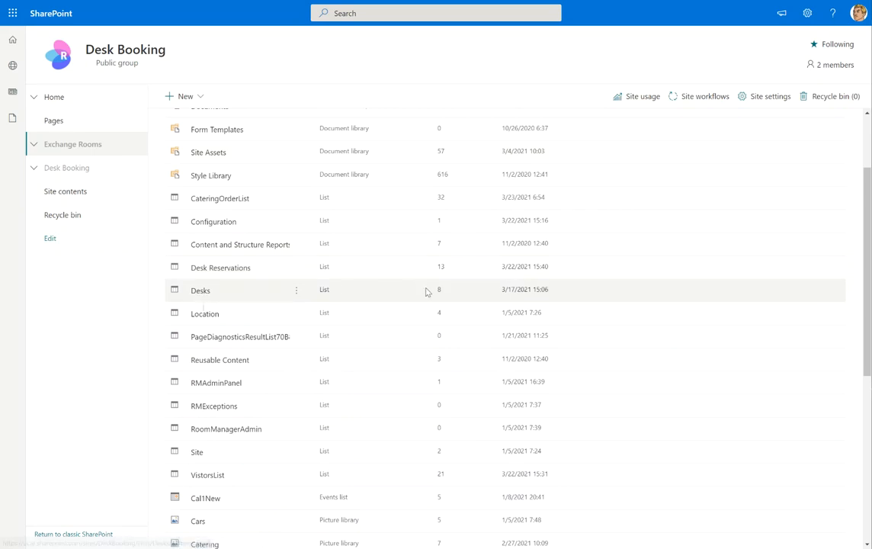
{"action": "left_click", "coordinate": [202, 293]}
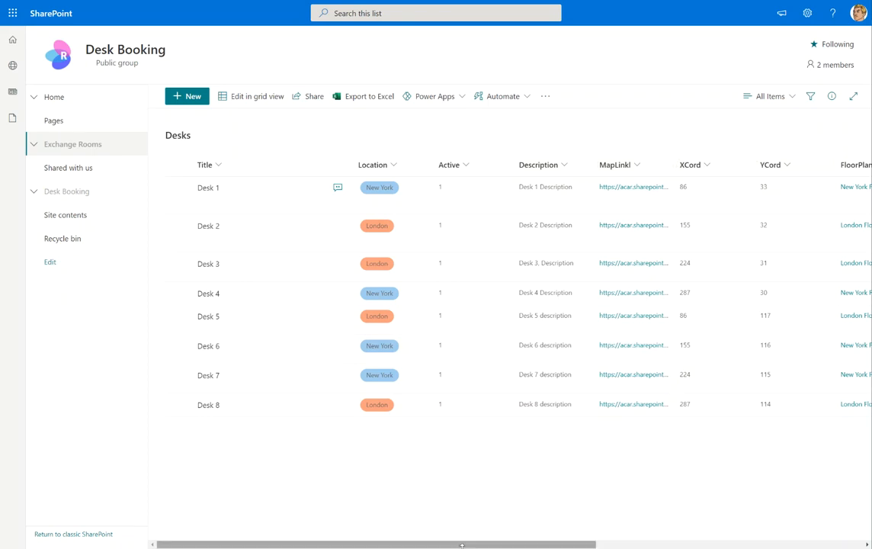
Look across the Desks list's columns and view the column types that can be added.
{"action": "left_click_drag", "start_coordinate": [505, 544], "coordinate": [752, 546]}
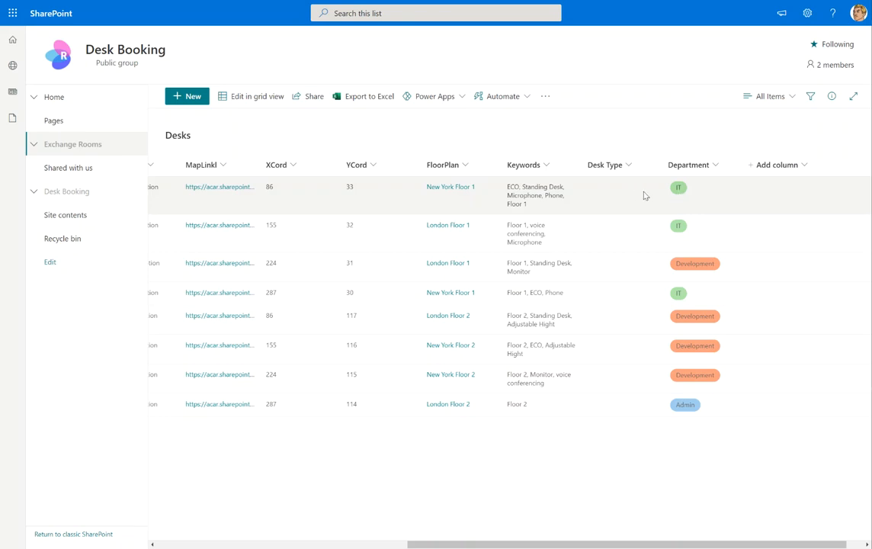
{"action": "left_click", "coordinate": [787, 173]}
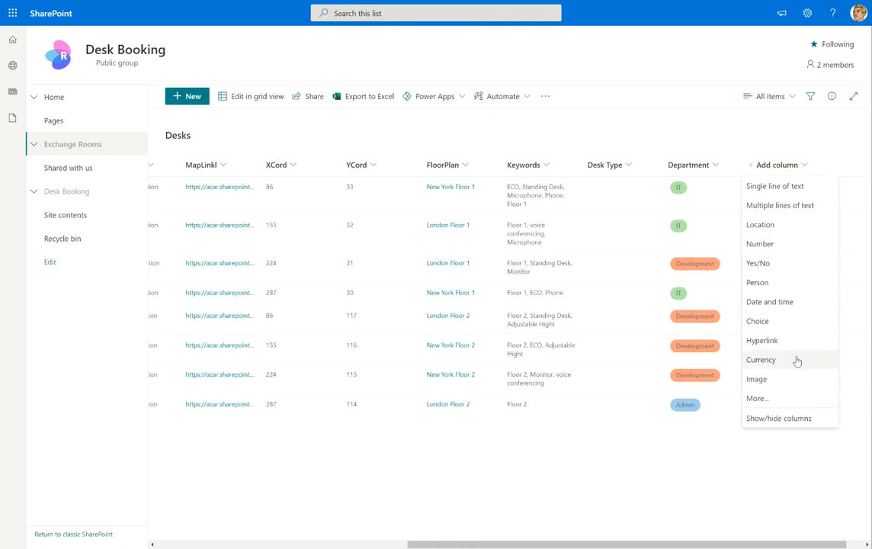
{"action": "left_click", "coordinate": [170, 545]}
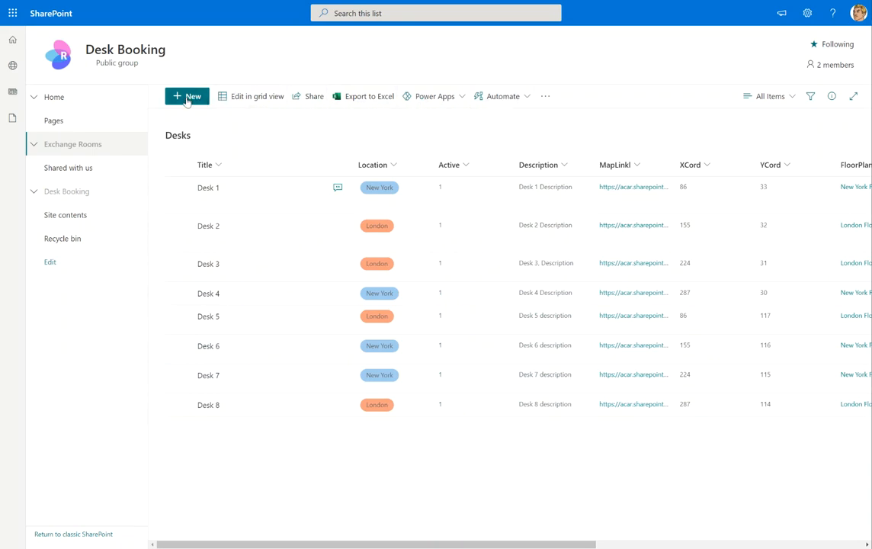
Open a new item form in the Desks list, look through its fields, and view the FloorPlan and Location choices.
{"action": "left_click", "coordinate": [187, 97]}
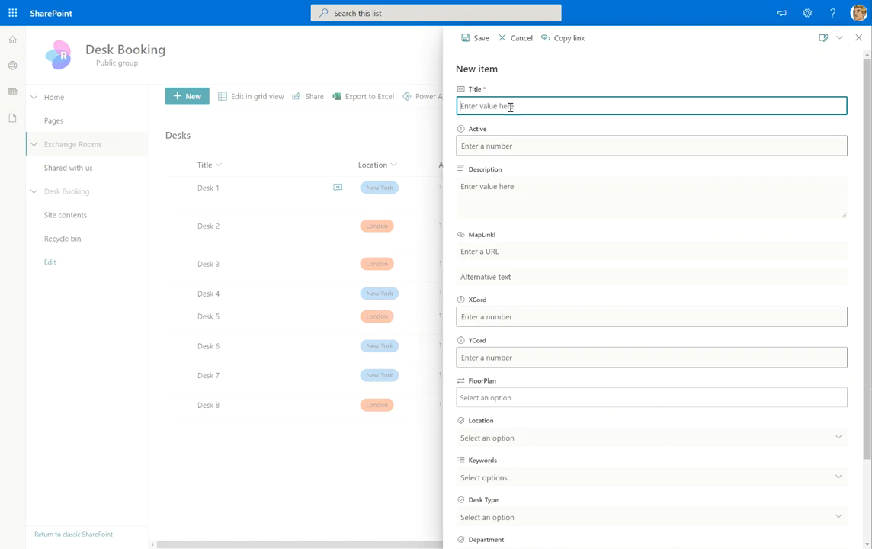
{"action": "left_click", "coordinate": [521, 144]}
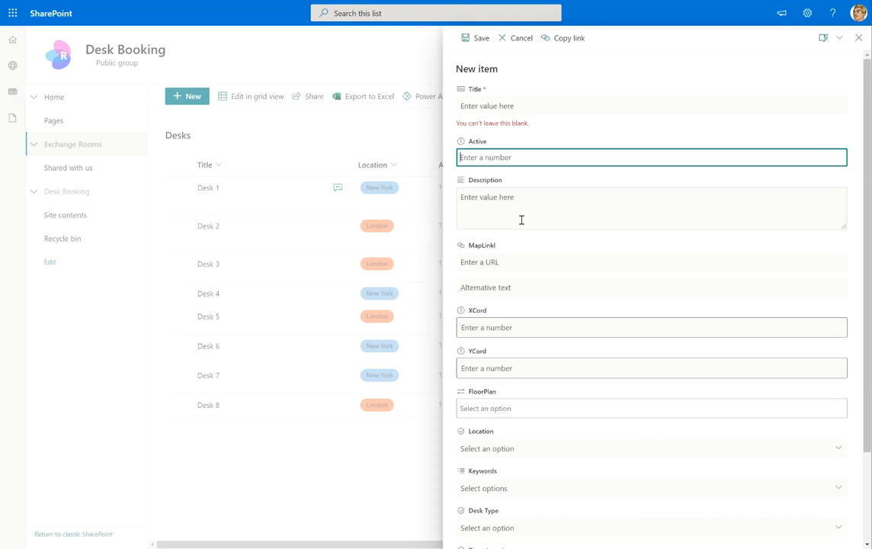
{"action": "scroll", "coordinate": [521, 220], "scroll_direction": "down", "scroll_amount": 3}
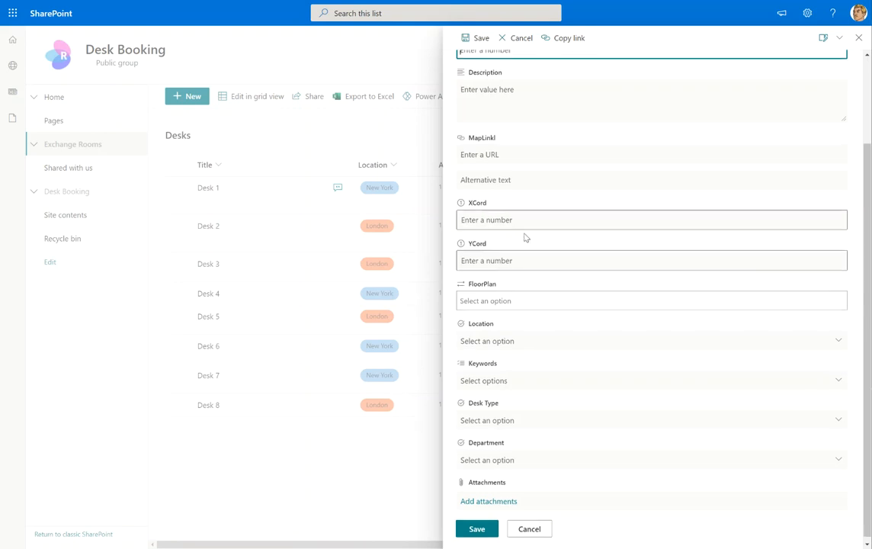
{"action": "left_click", "coordinate": [534, 299]}
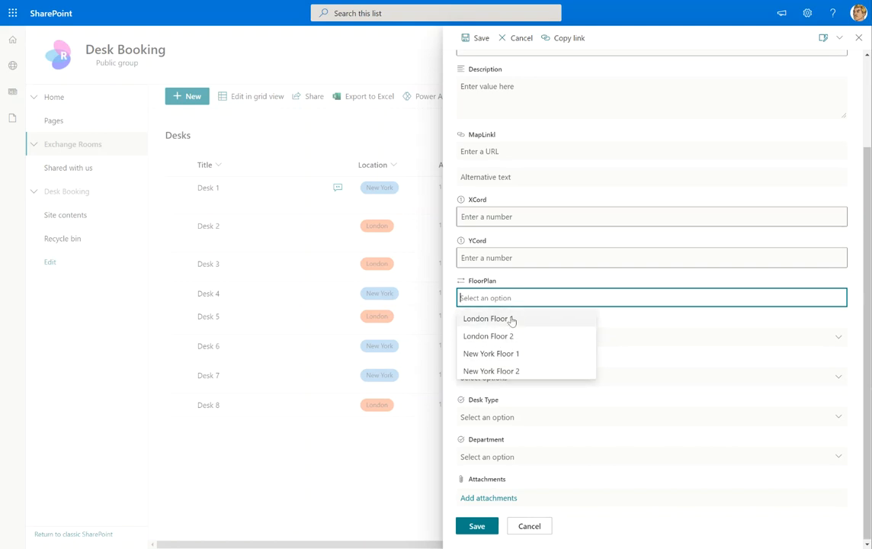
{"action": "left_click", "coordinate": [525, 281]}
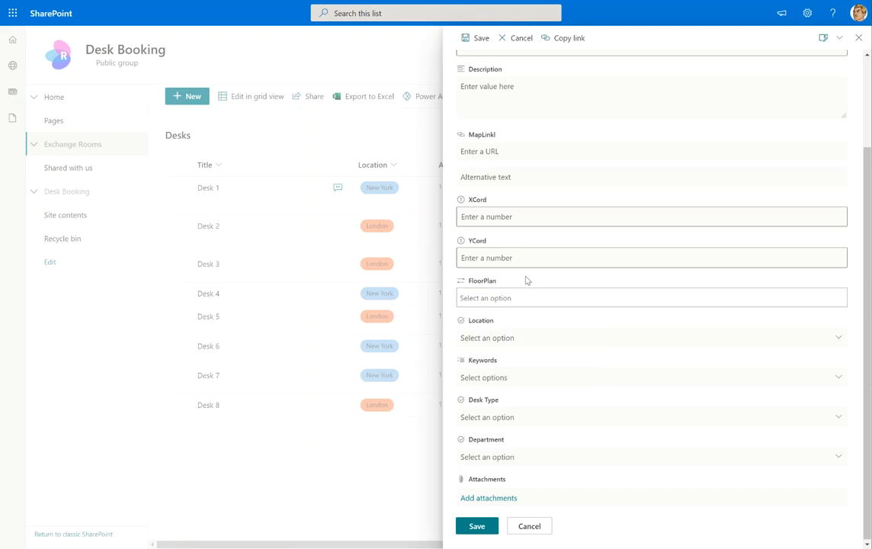
{"action": "left_click", "coordinate": [526, 340]}
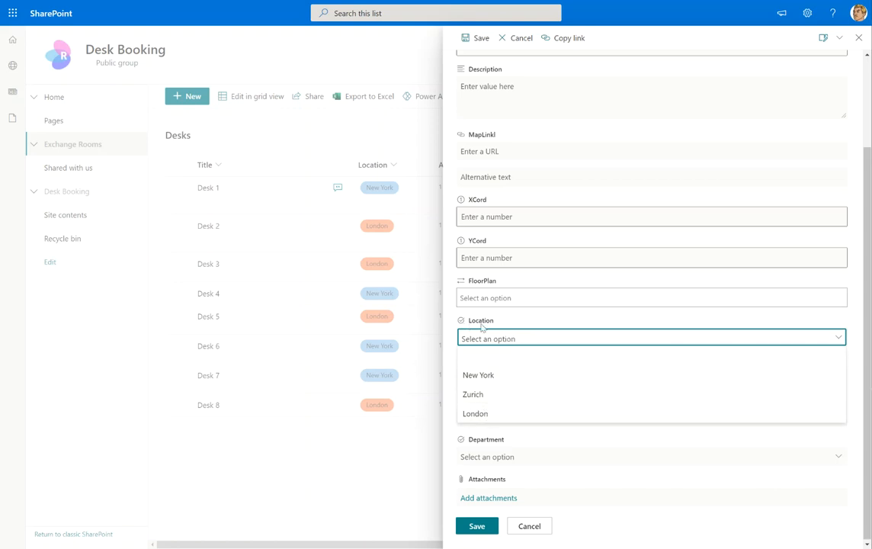
{"action": "left_click", "coordinate": [518, 323]}
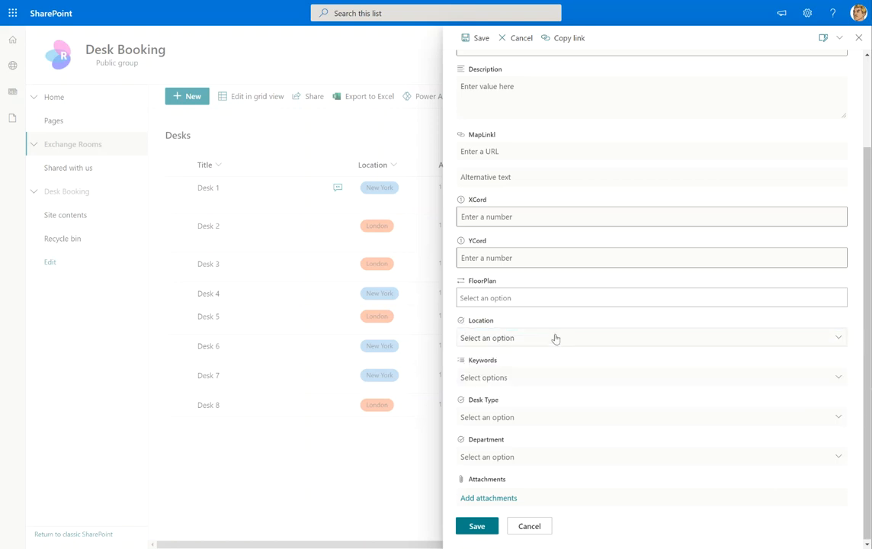
Try the Microphone and Floor 1 keywords in the new desk item, clear them, and cancel the form.
{"action": "left_click", "coordinate": [536, 377]}
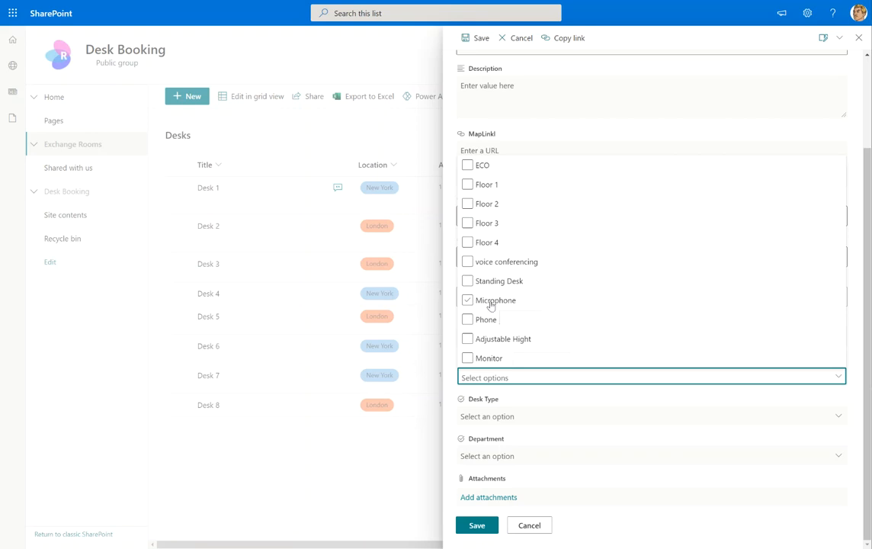
{"action": "left_click", "coordinate": [492, 301]}
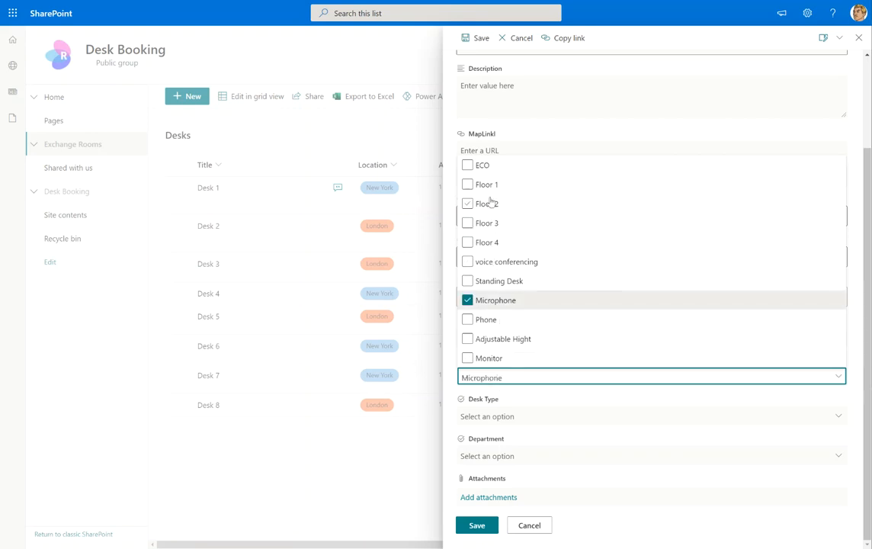
{"action": "left_click", "coordinate": [488, 190]}
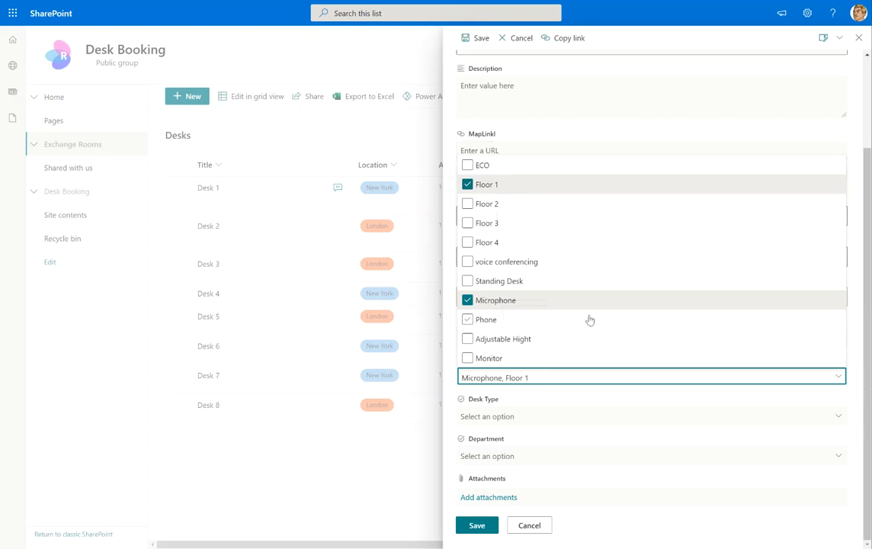
{"action": "left_click", "coordinate": [467, 183]}
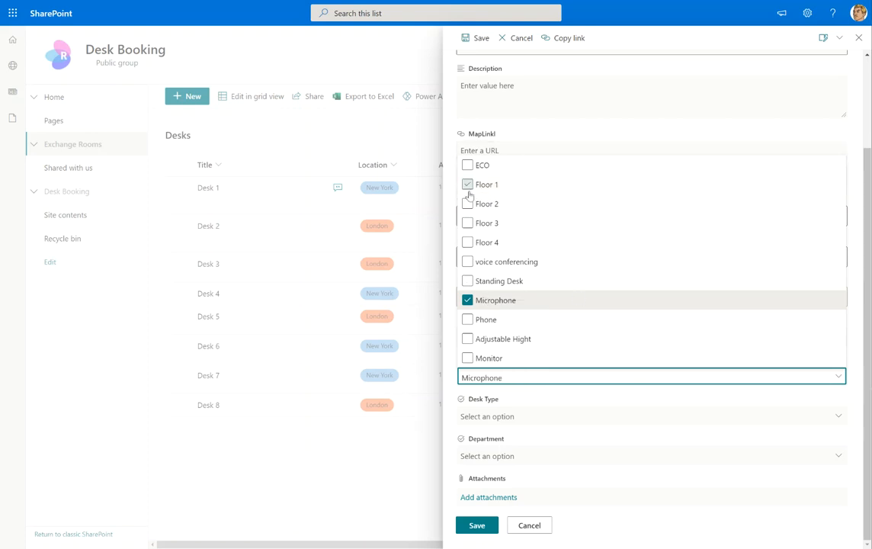
{"action": "left_click", "coordinate": [467, 301]}
{"action": "left_click", "coordinate": [494, 190]}
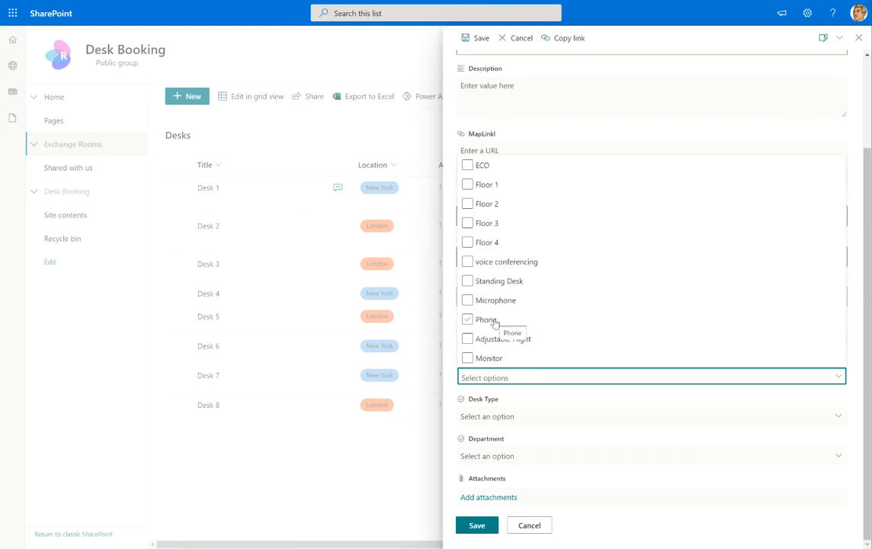
{"action": "left_click", "coordinate": [532, 525]}
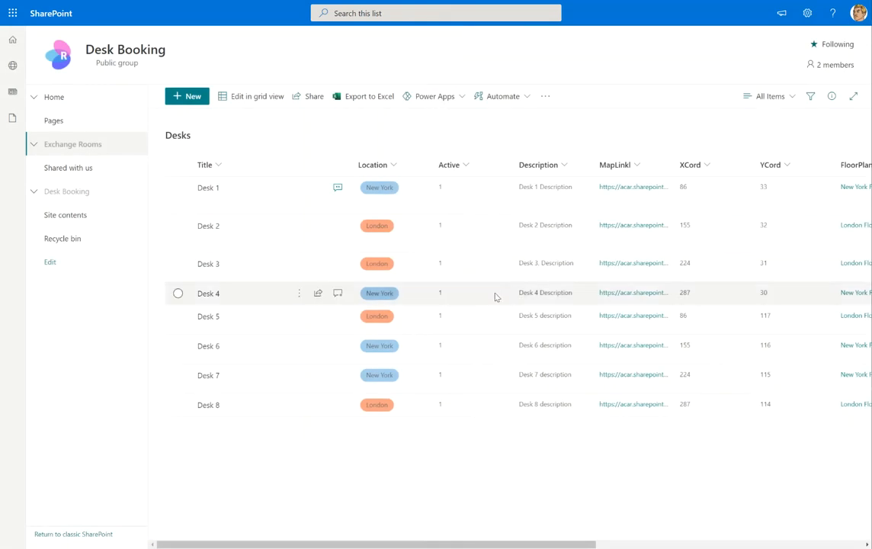
Open the Keywords column for editing, examine its choices and options, and cancel without saving.
{"action": "left_click_drag", "start_coordinate": [579, 544], "coordinate": [737, 544]}
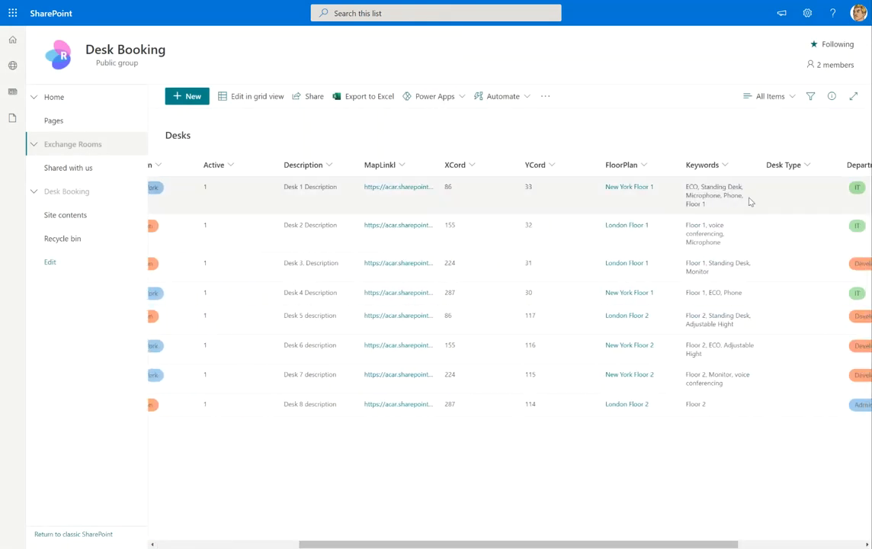
{"action": "left_click", "coordinate": [703, 166]}
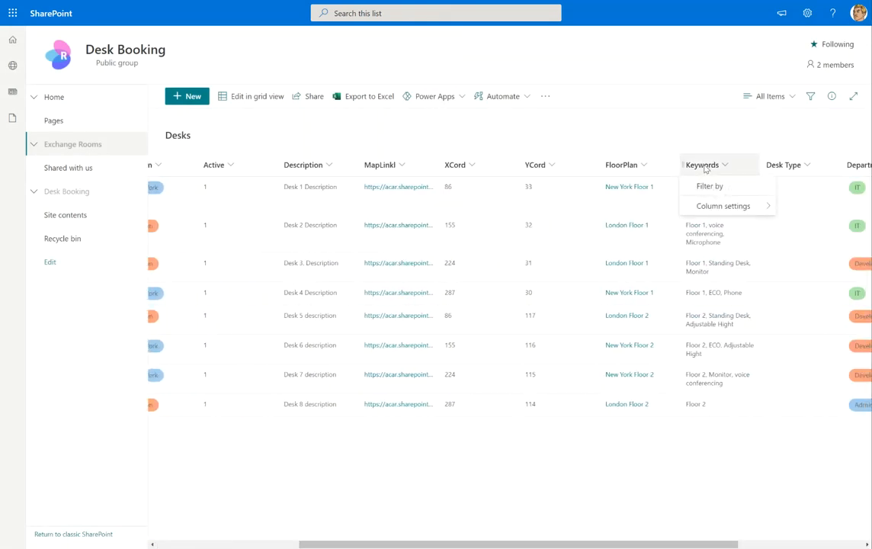
{"action": "left_click", "coordinate": [708, 207]}
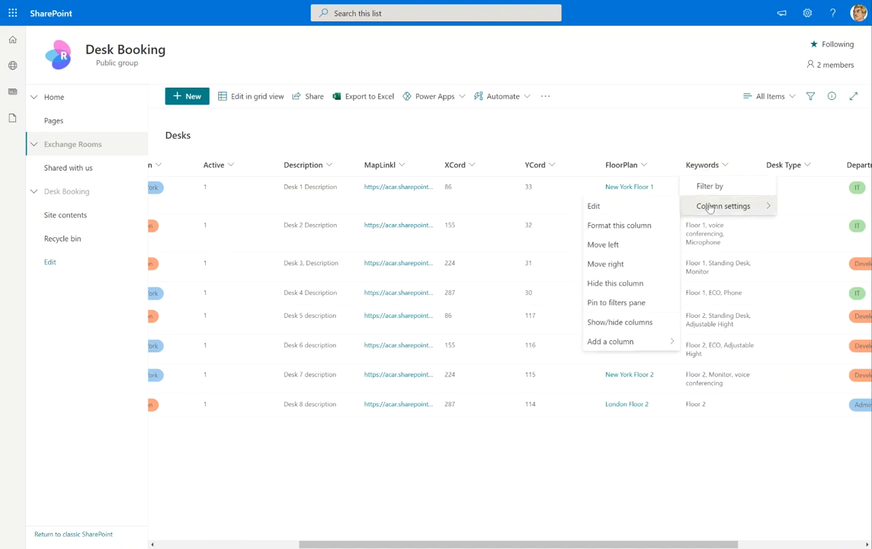
{"action": "left_click", "coordinate": [632, 206]}
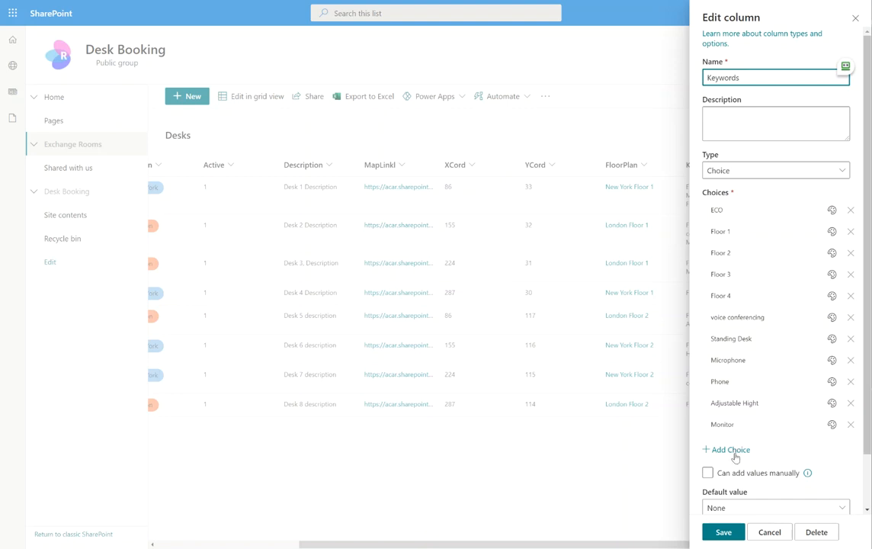
{"action": "scroll", "coordinate": [734, 377], "scroll_direction": "down", "scroll_amount": 1}
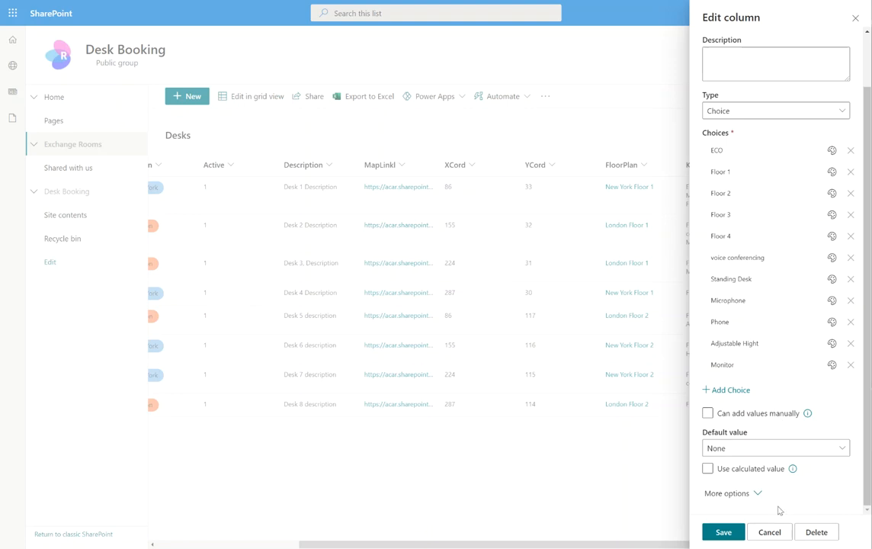
{"action": "left_click", "coordinate": [769, 532]}
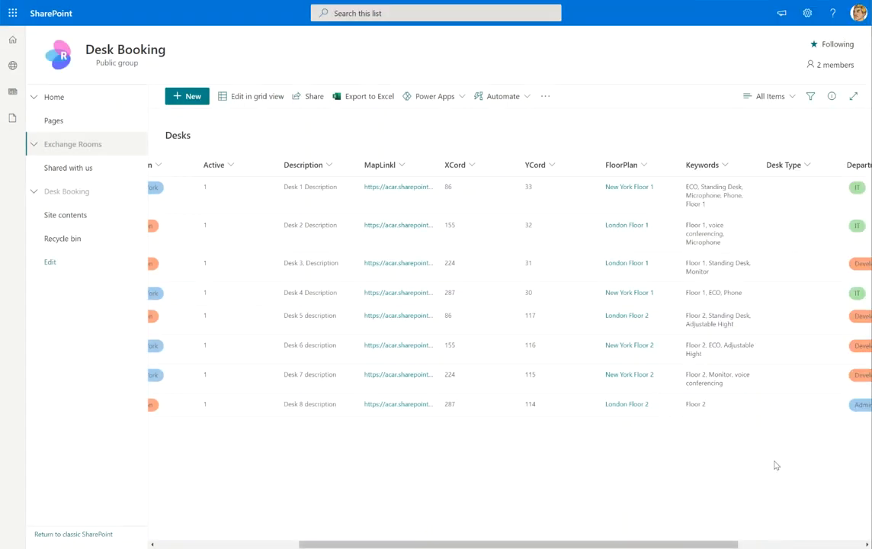
Examine the formatting options for the Department column and for the list view, then close them.
{"action": "left_click", "coordinate": [761, 545]}
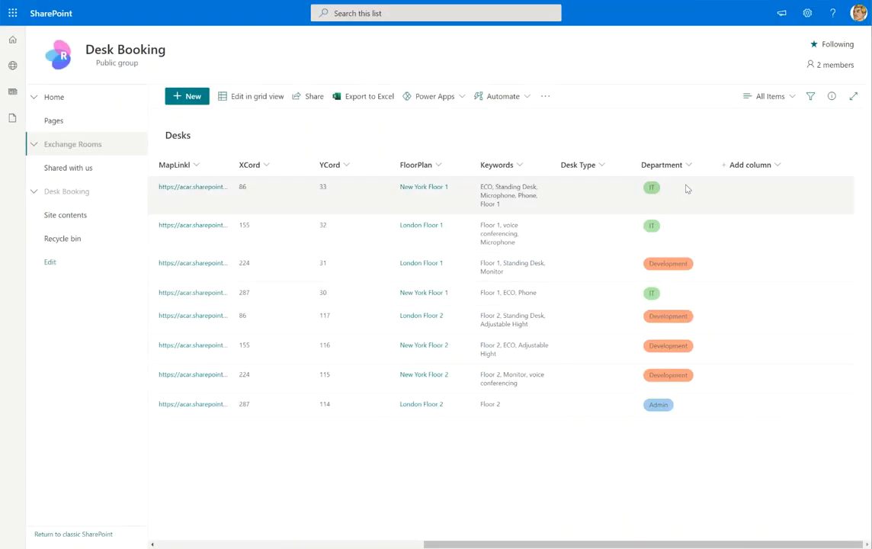
{"action": "left_click", "coordinate": [669, 164]}
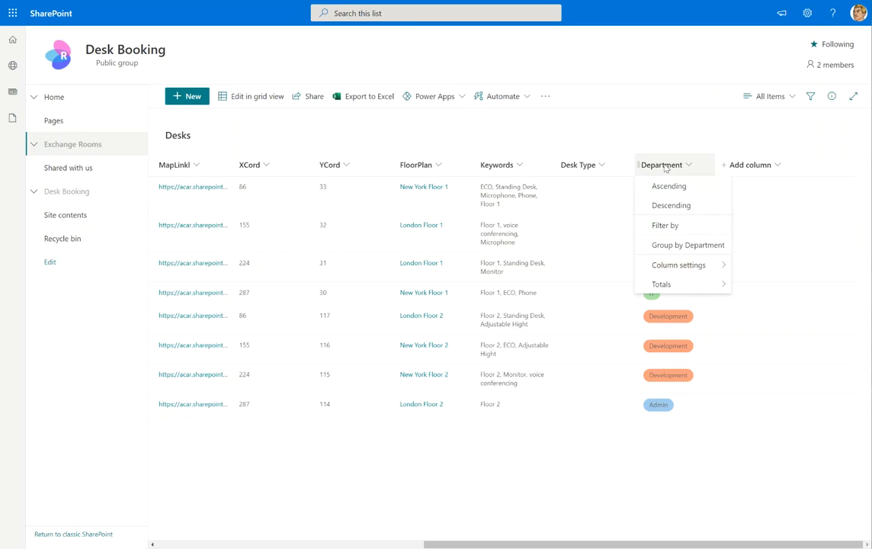
{"action": "mouse_move", "coordinate": [685, 271]}
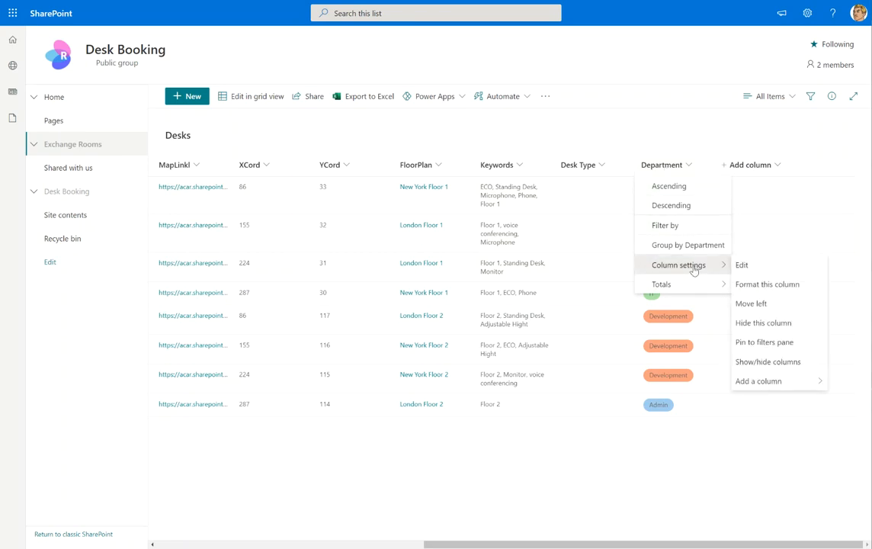
{"action": "left_click", "coordinate": [781, 289]}
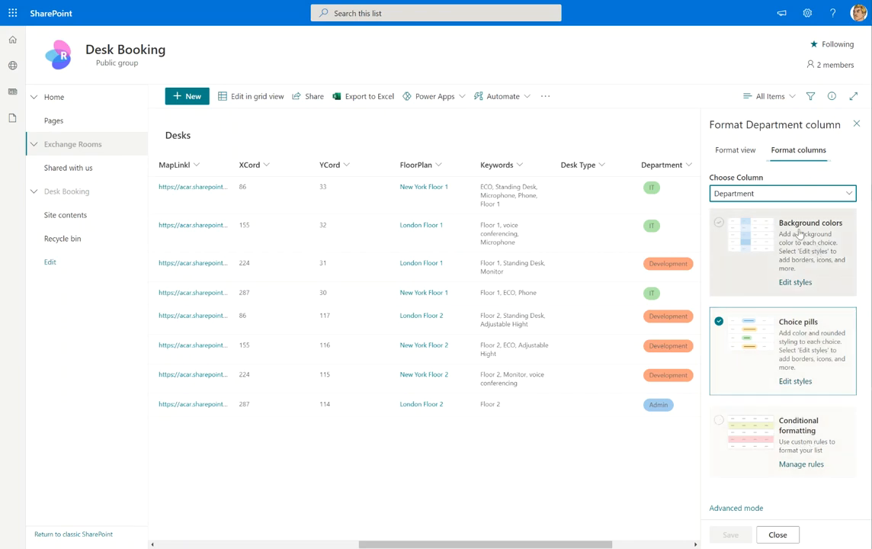
{"action": "left_click", "coordinate": [736, 152]}
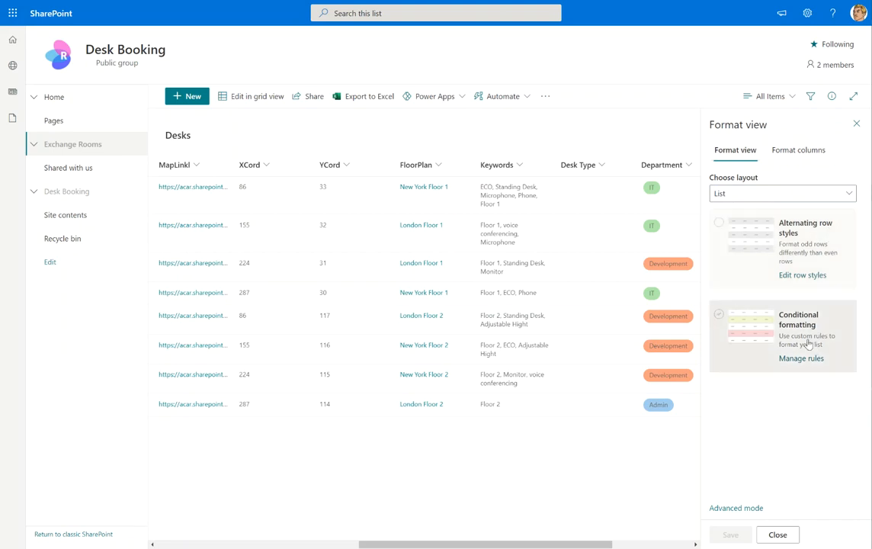
{"action": "left_click", "coordinate": [856, 123]}
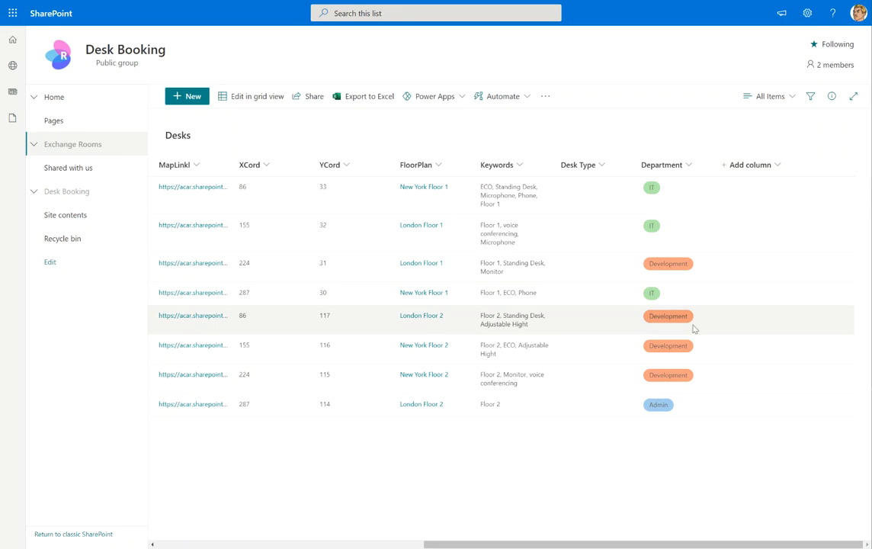
View the Location column's settings and the column types that can be added, then look across the Desks list's columns.
{"action": "left_click", "coordinate": [416, 544]}
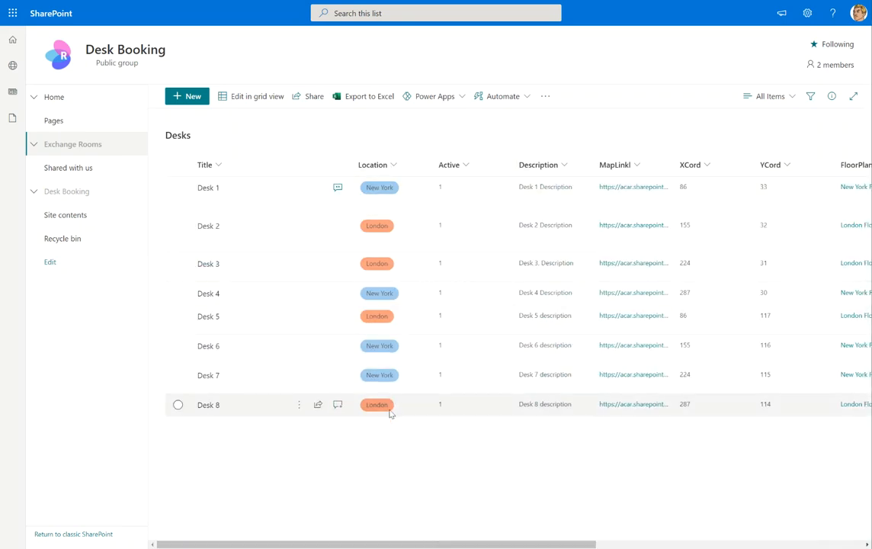
{"action": "left_click", "coordinate": [382, 170]}
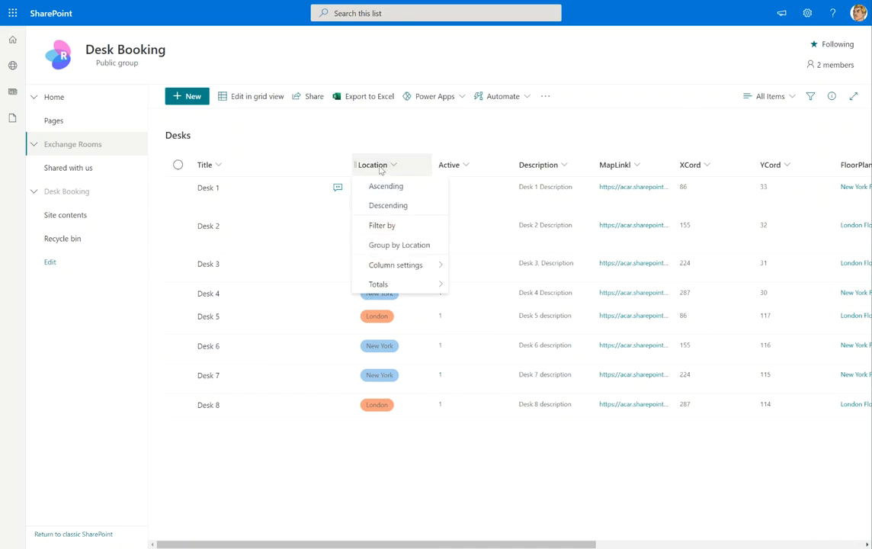
{"action": "mouse_move", "coordinate": [399, 265]}
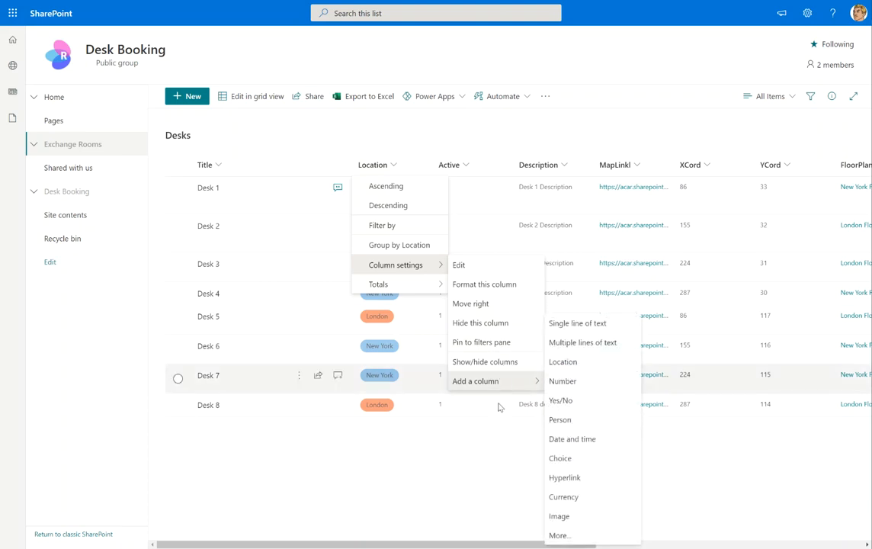
{"action": "left_click", "coordinate": [439, 379]}
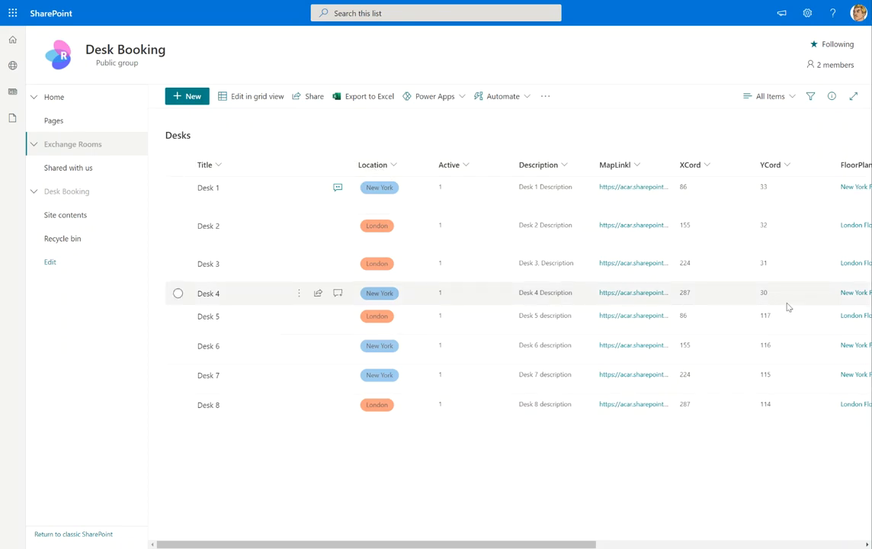
{"action": "left_click", "coordinate": [657, 544]}
{"action": "left_click_drag", "start_coordinate": [660, 544], "coordinate": [321, 544]}
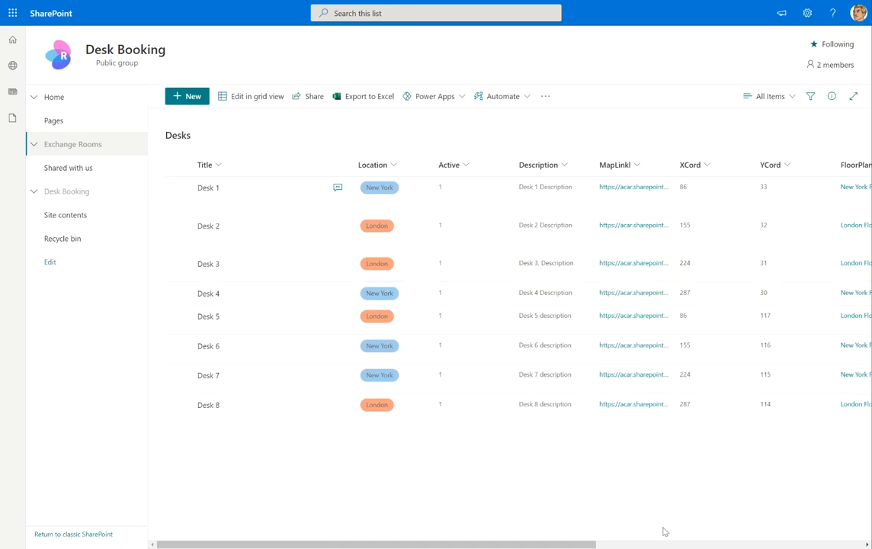
{"action": "left_click", "coordinate": [709, 545]}
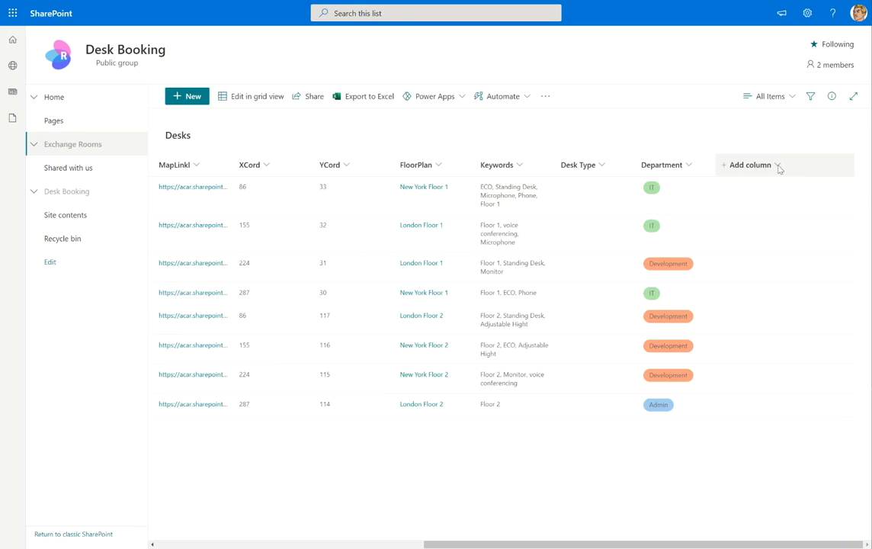
{"action": "left_click", "coordinate": [379, 546]}
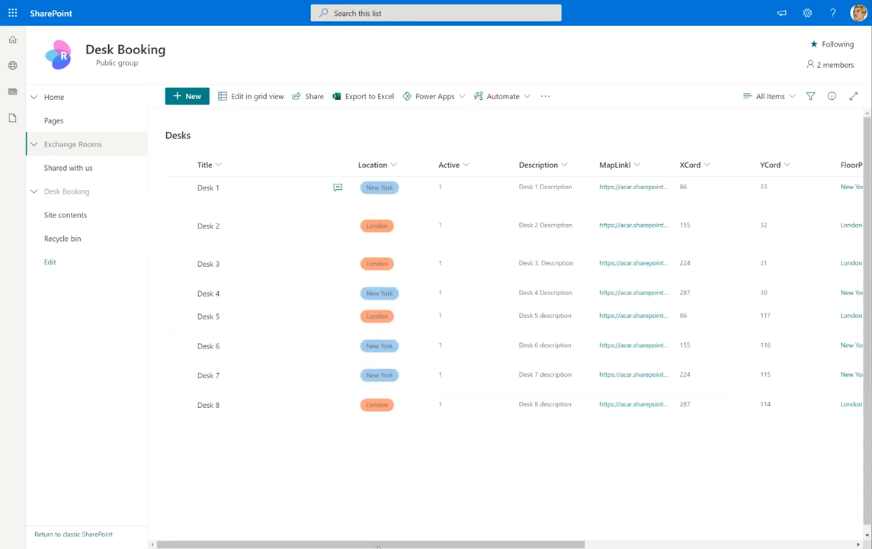
Group the Desks list by Location and remove the grouping again.
{"action": "left_click", "coordinate": [392, 167]}
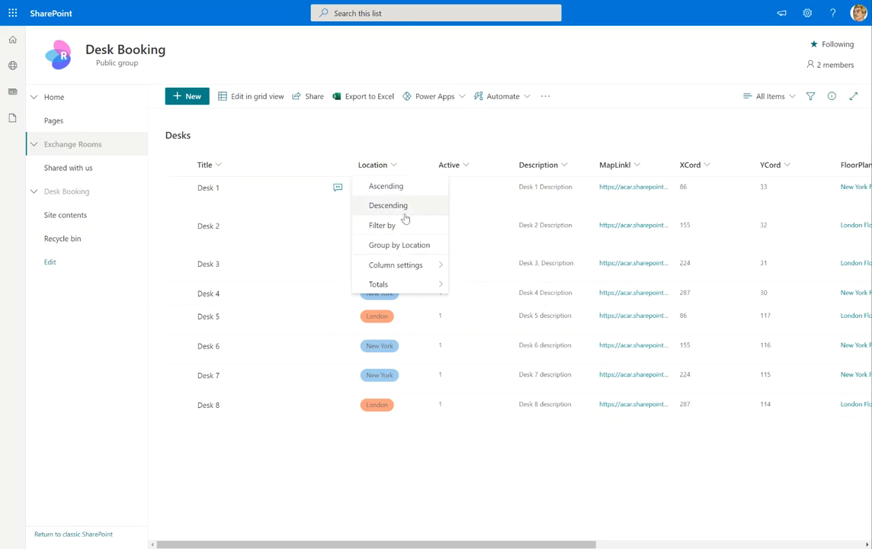
{"action": "left_click", "coordinate": [406, 245]}
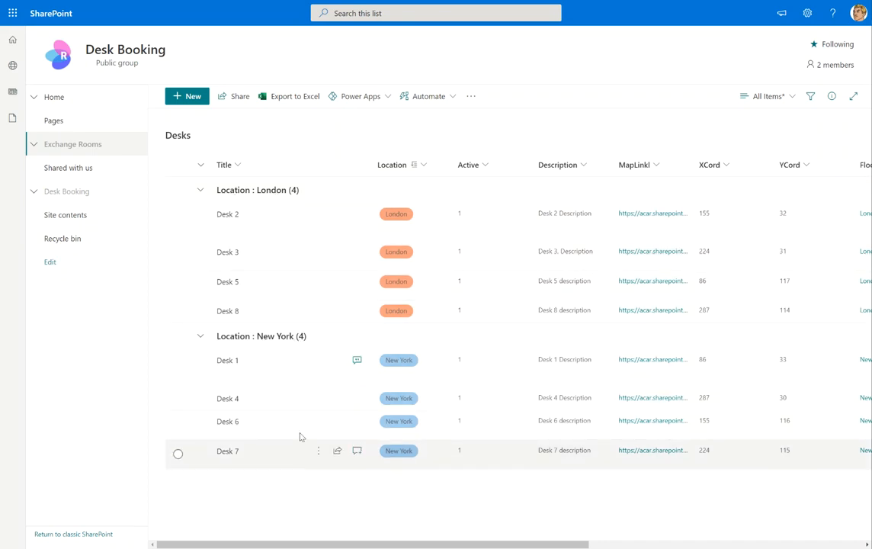
{"action": "left_click", "coordinate": [417, 166]}
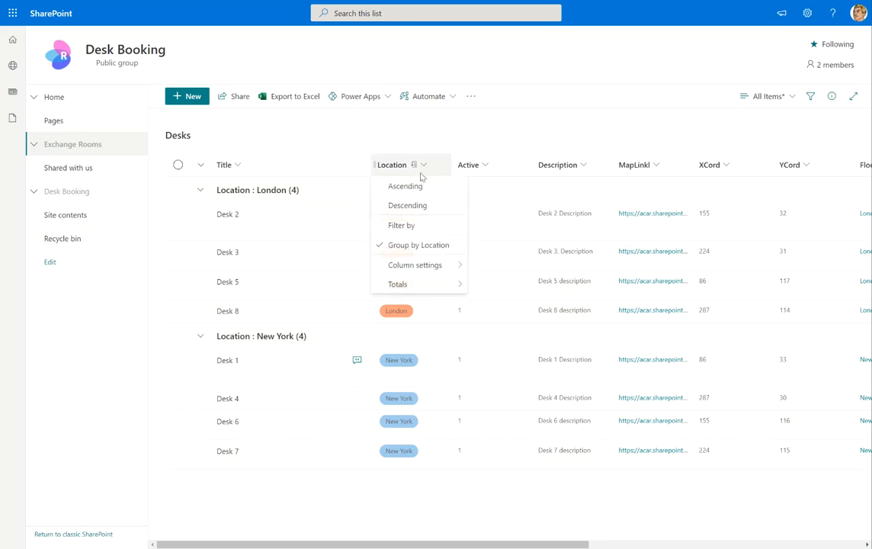
{"action": "left_click", "coordinate": [382, 251]}
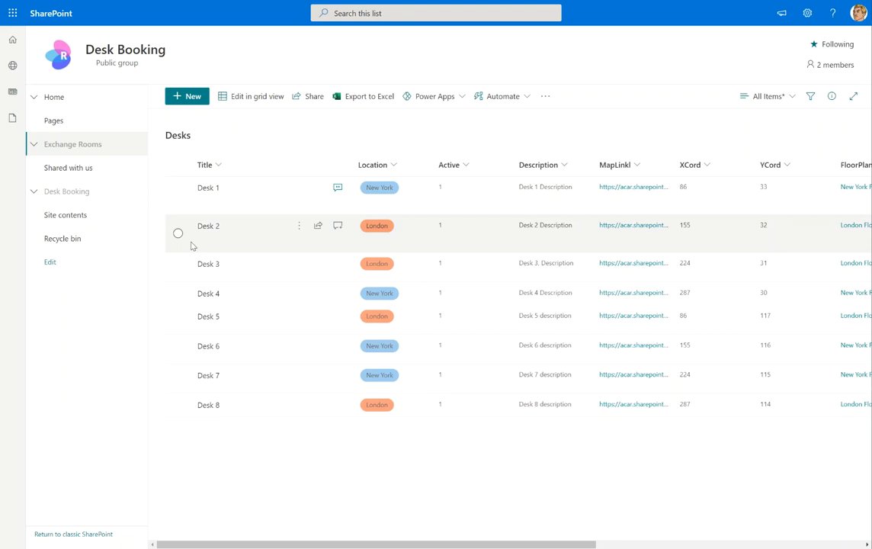
Open the details of Desk 1 and look through its fields, from the title down to the attachments.
{"action": "left_click", "coordinate": [178, 197]}
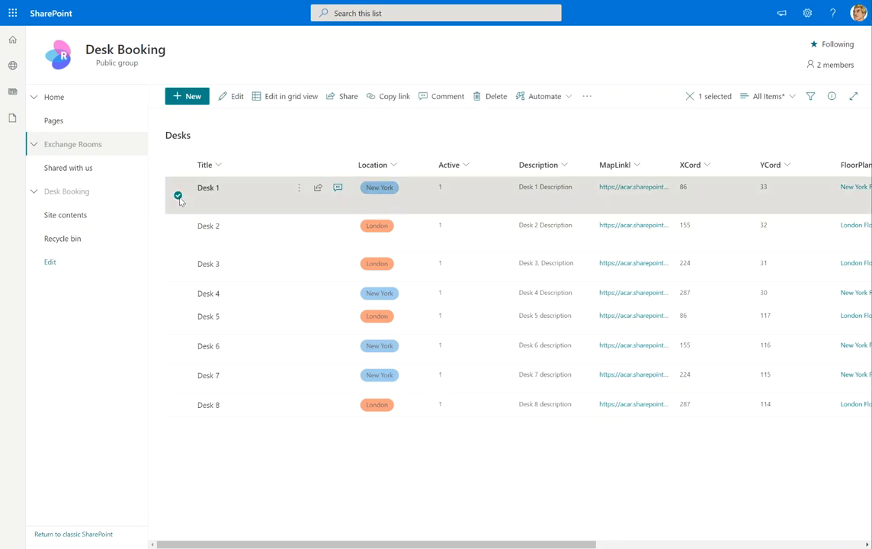
{"action": "left_click", "coordinate": [208, 188]}
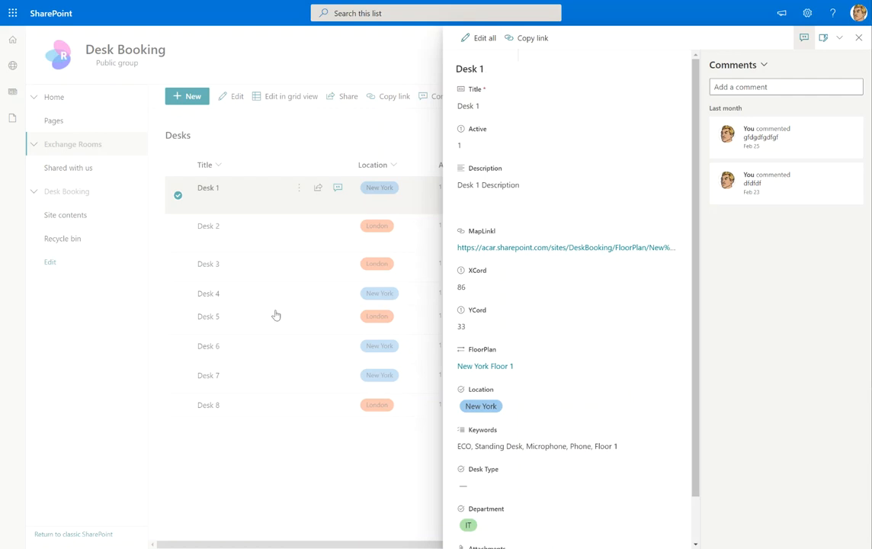
{"action": "left_click", "coordinate": [580, 107]}
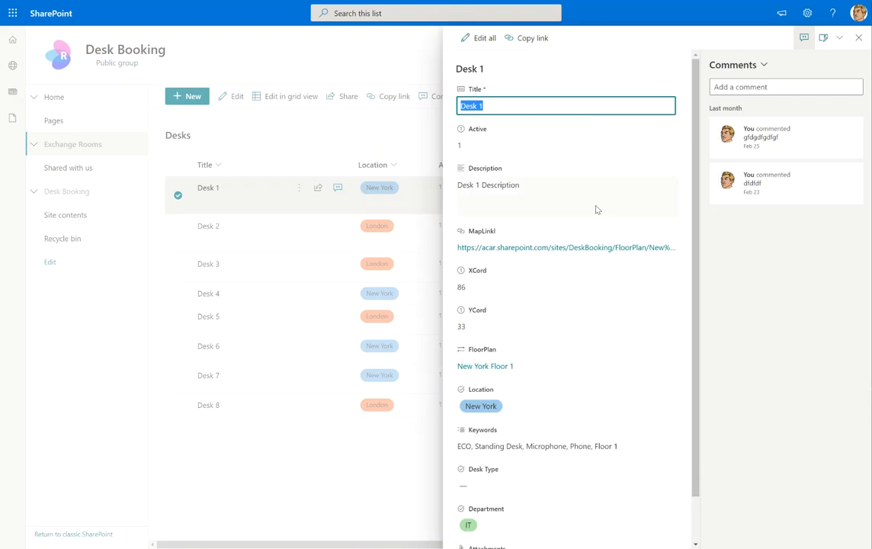
{"action": "scroll", "coordinate": [589, 476], "scroll_direction": "down", "scroll_amount": 1}
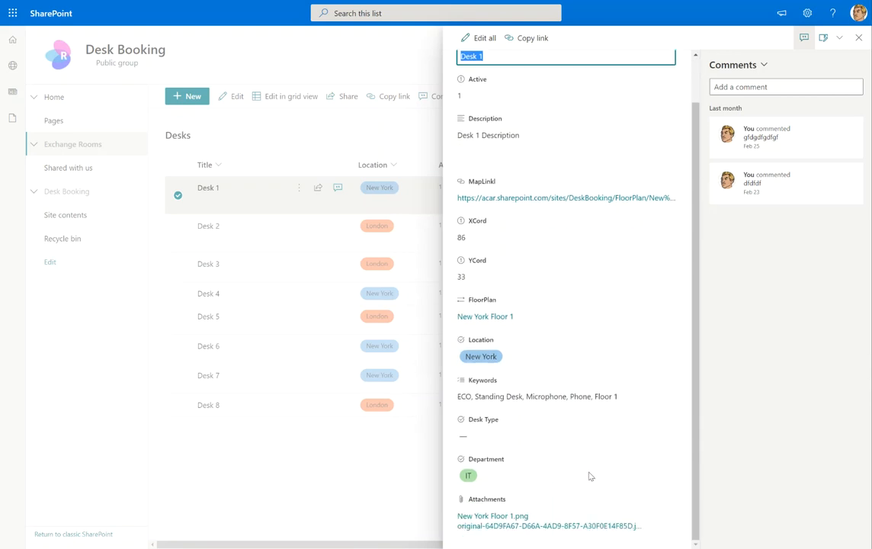
{"action": "scroll", "coordinate": [590, 474], "scroll_direction": "up", "scroll_amount": 1}
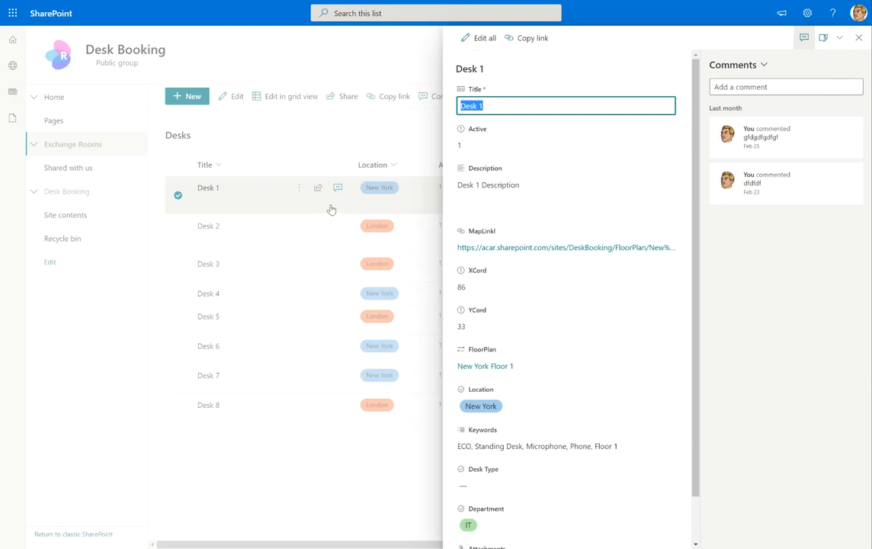
Add the comment "ertretertr" to Desk 1, then hide the comments, close the details and deselect the desk.
{"action": "left_click", "coordinate": [785, 86]}
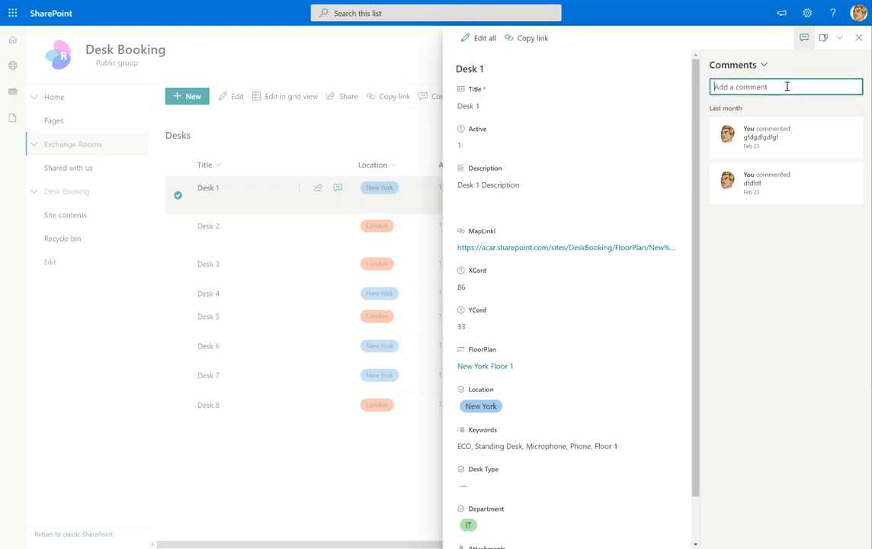
{"action": "type", "text": "ertretertr"}
{"action": "left_click", "coordinate": [852, 107]}
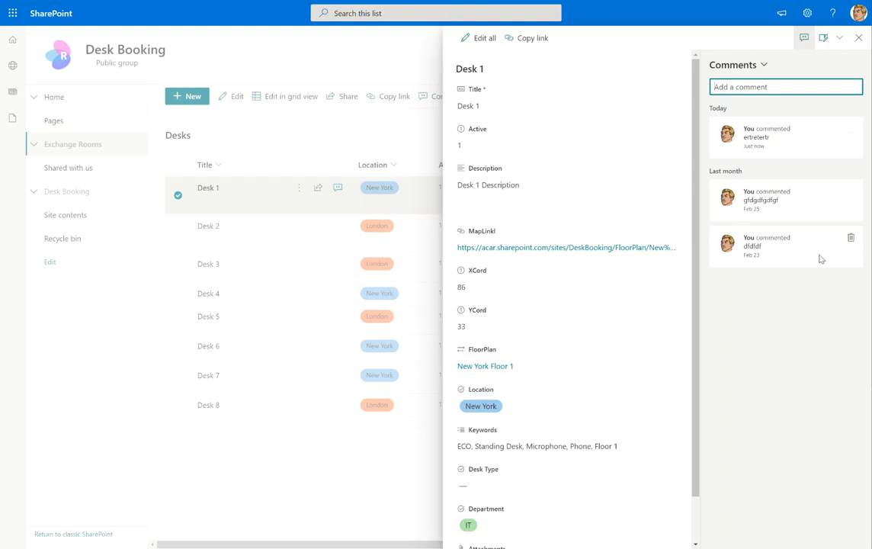
{"action": "left_click", "coordinate": [803, 42]}
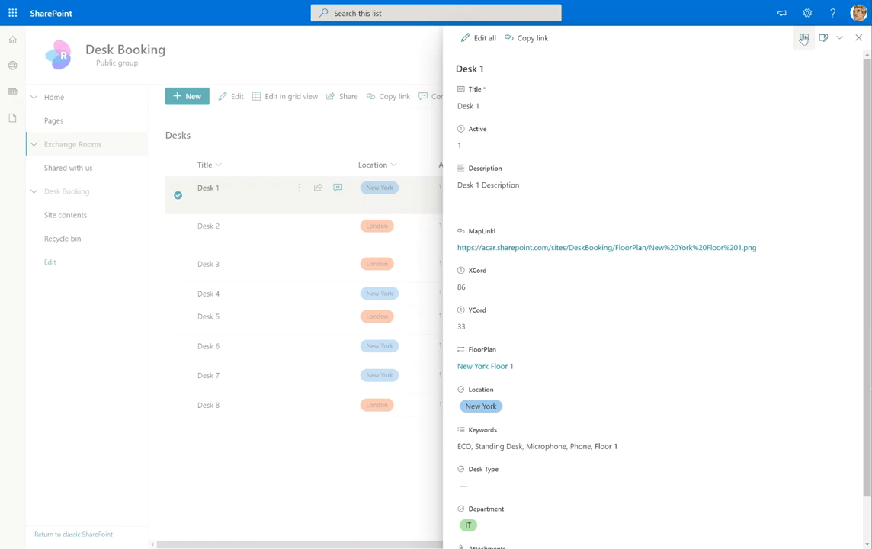
{"action": "left_click", "coordinate": [858, 38]}
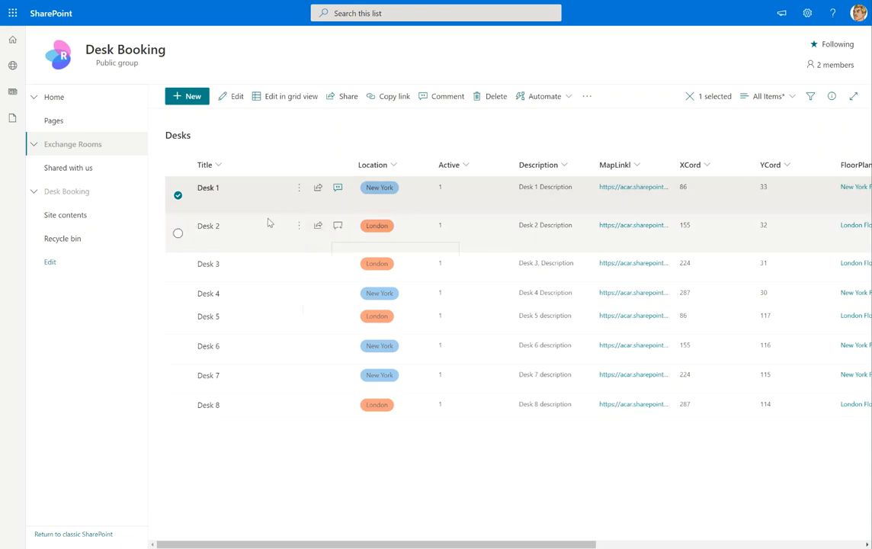
{"action": "left_click", "coordinate": [178, 195]}
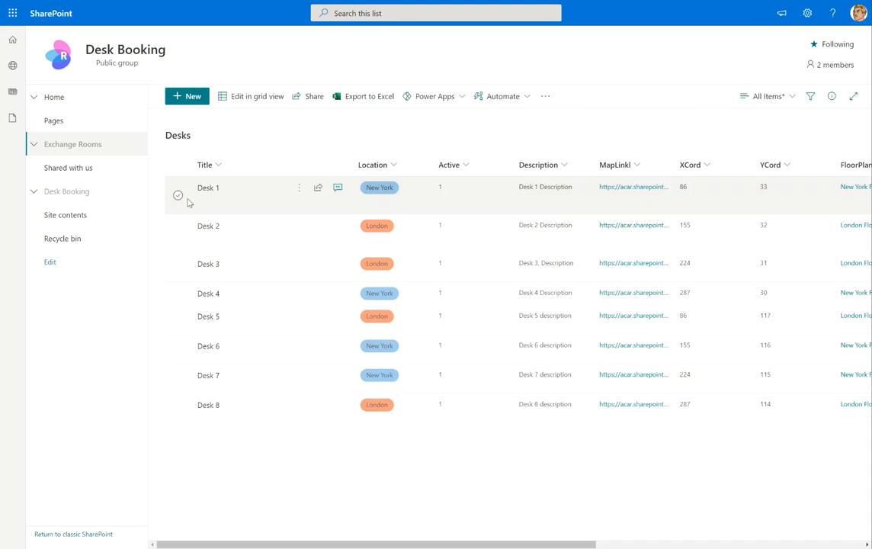
Look over the Desks list in grid view, including the Location choices for Desk 1, and exit without changing anything.
{"action": "left_click", "coordinate": [257, 97]}
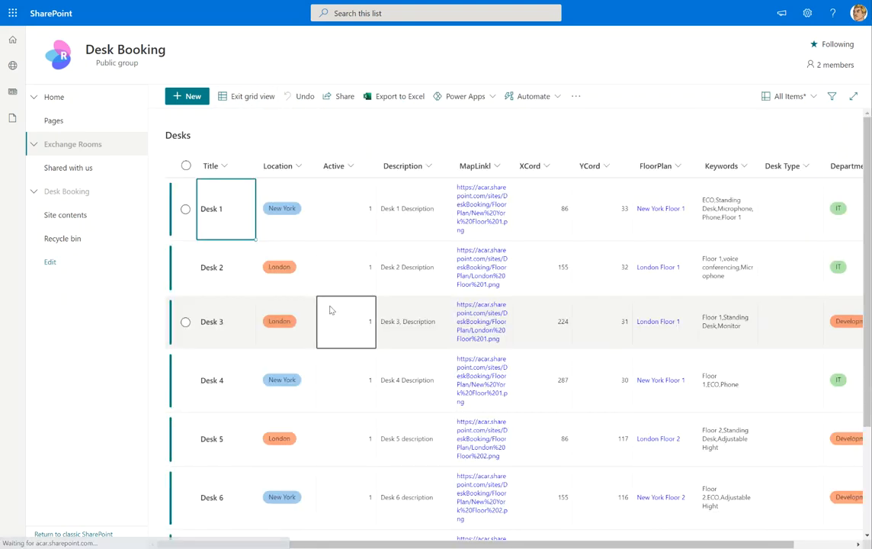
{"action": "scroll", "coordinate": [587, 296], "scroll_direction": "down", "scroll_amount": 2}
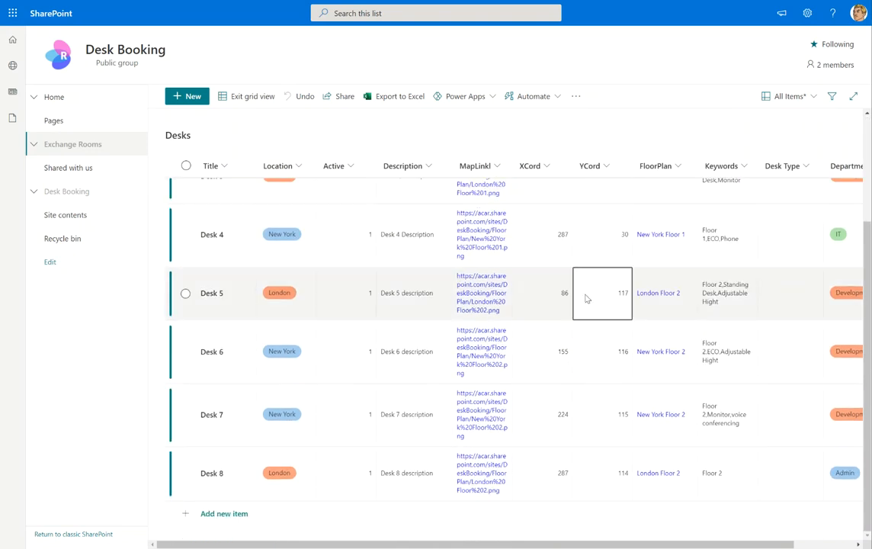
{"action": "scroll", "coordinate": [585, 298], "scroll_direction": "up", "scroll_amount": 2}
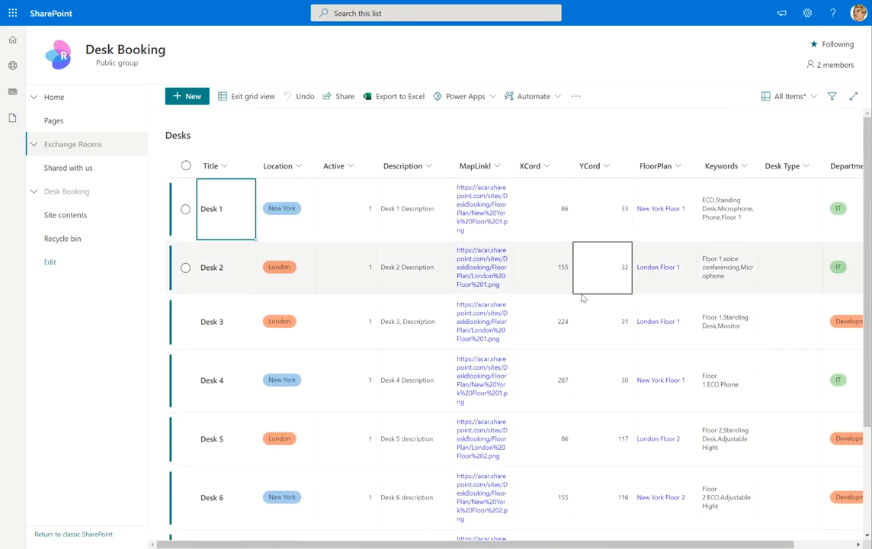
{"action": "left_click", "coordinate": [305, 223]}
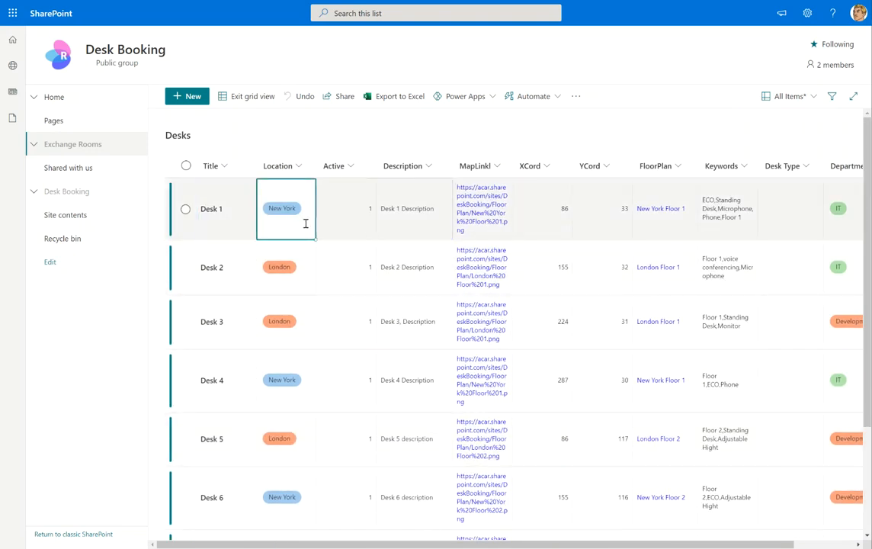
{"action": "left_click", "coordinate": [280, 214]}
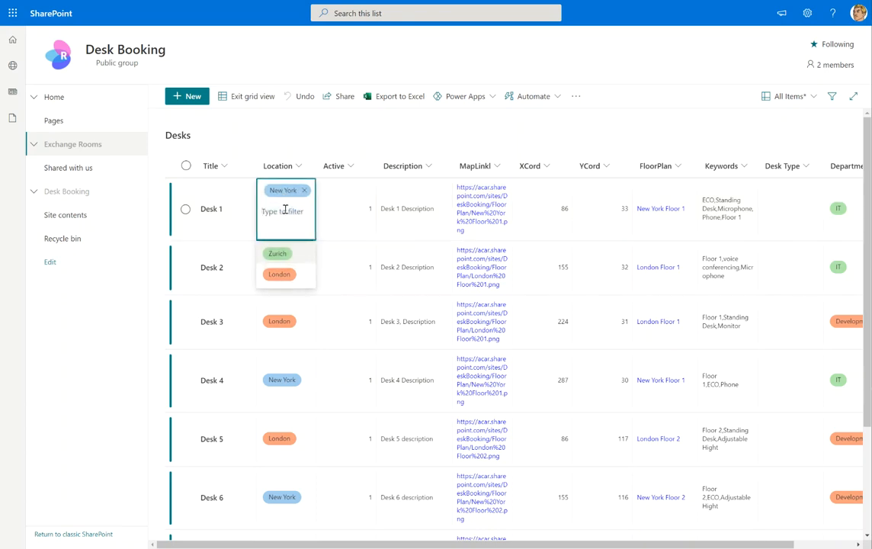
{"action": "left_click", "coordinate": [341, 216]}
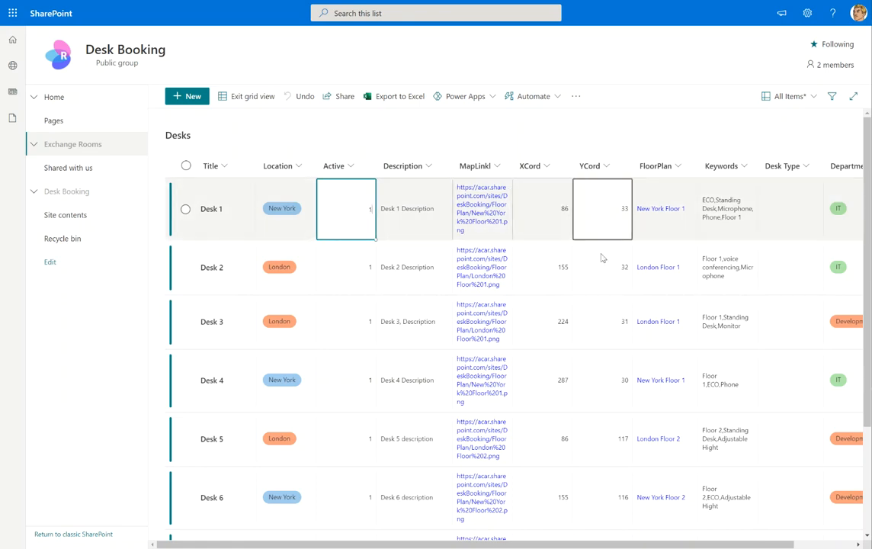
{"action": "mouse_move", "coordinate": [749, 545]}
{"action": "left_mouse_down"}
{"action": "mouse_move", "coordinate": [810, 545]}
{"action": "mouse_move", "coordinate": [745, 546]}
{"action": "left_mouse_up"}
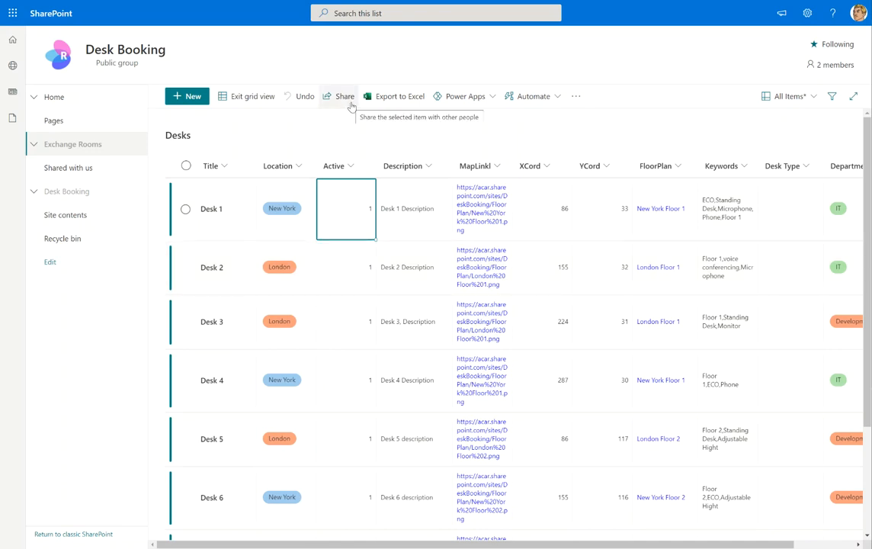
{"action": "left_click", "coordinate": [249, 100]}
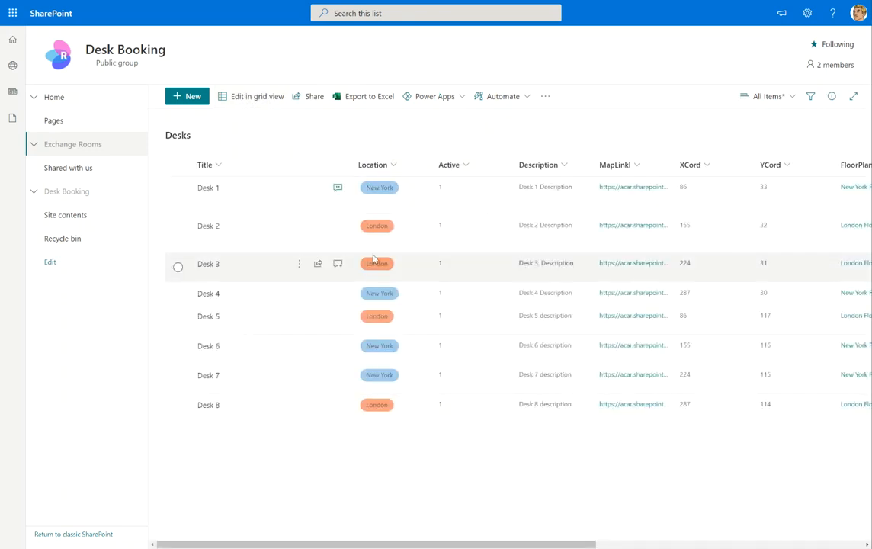
View the Desks list's access-granting form without sharing, and examine the Power Apps and Automate options.
{"action": "left_click", "coordinate": [313, 99]}
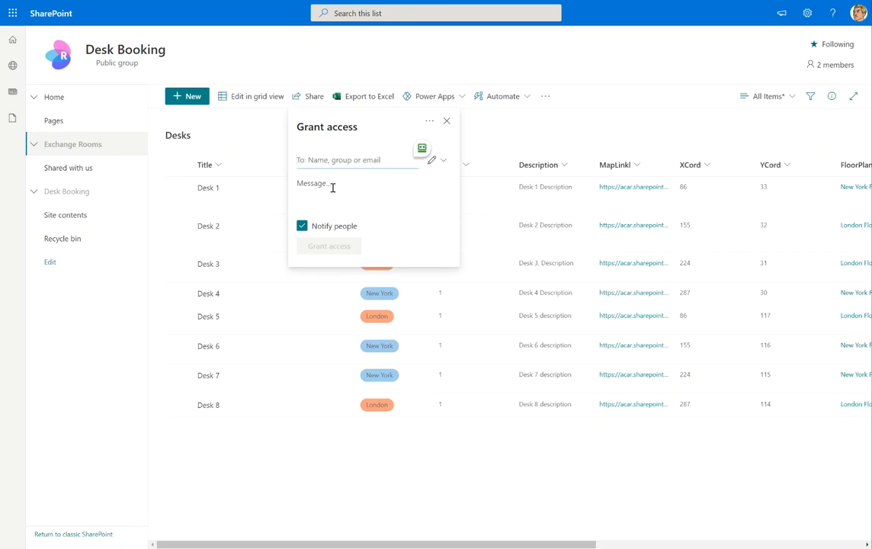
{"action": "left_click", "coordinate": [446, 121]}
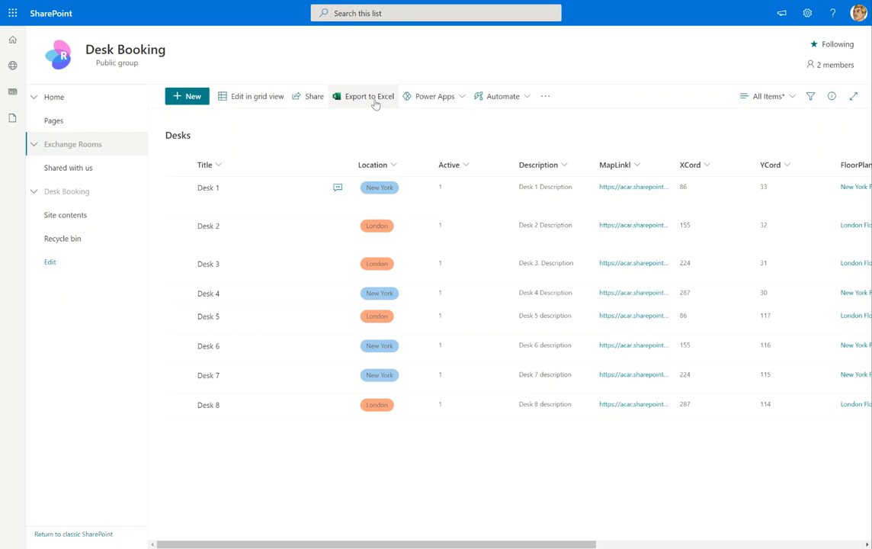
{"action": "left_click", "coordinate": [452, 99]}
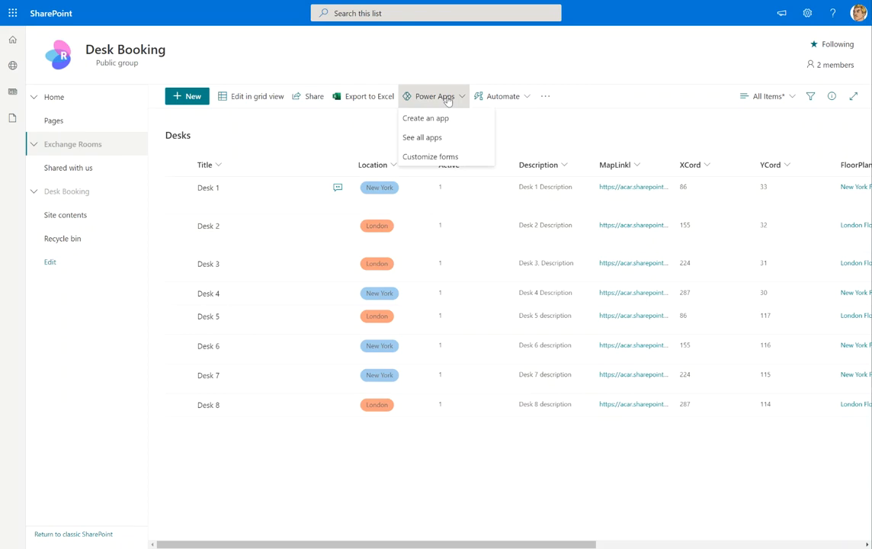
{"action": "left_click", "coordinate": [520, 98]}
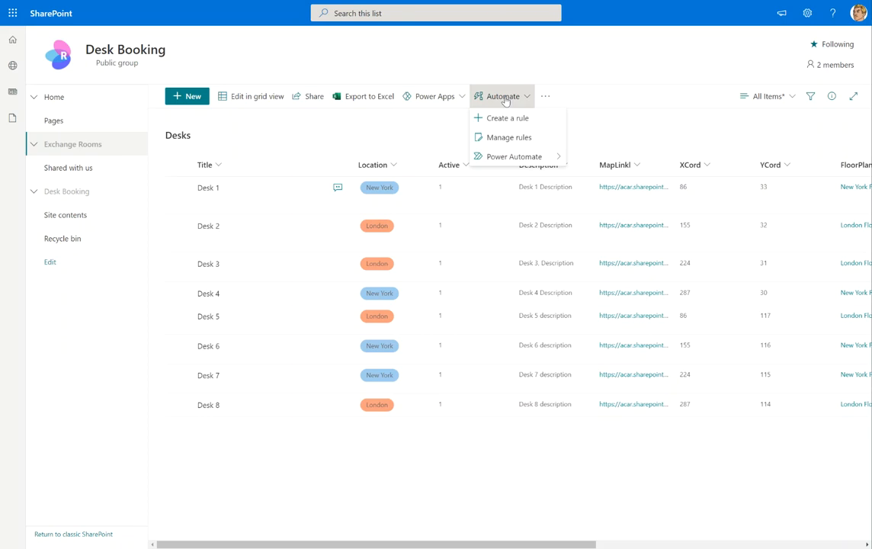
Examine the Alert me settings for changes to the Desks list, including change types and notification timing, and cancel without saving.
{"action": "left_click", "coordinate": [546, 96]}
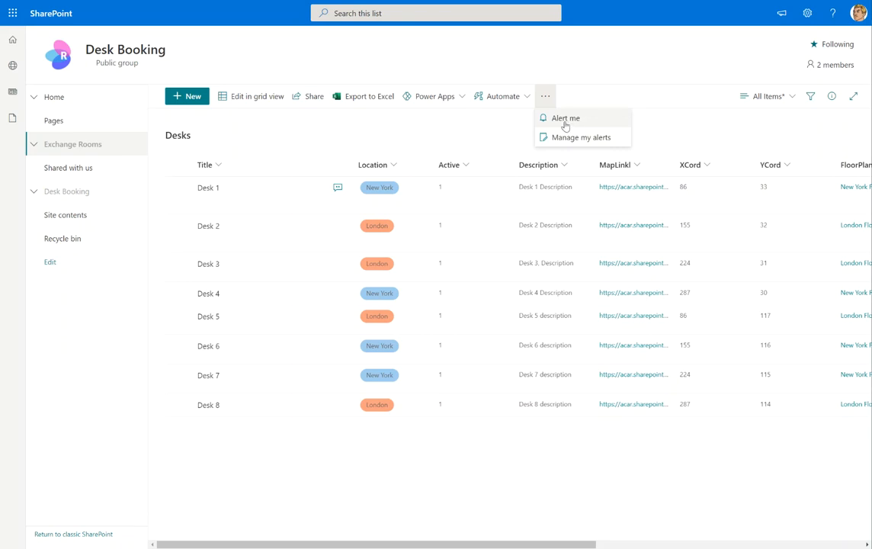
{"action": "left_click", "coordinate": [569, 122]}
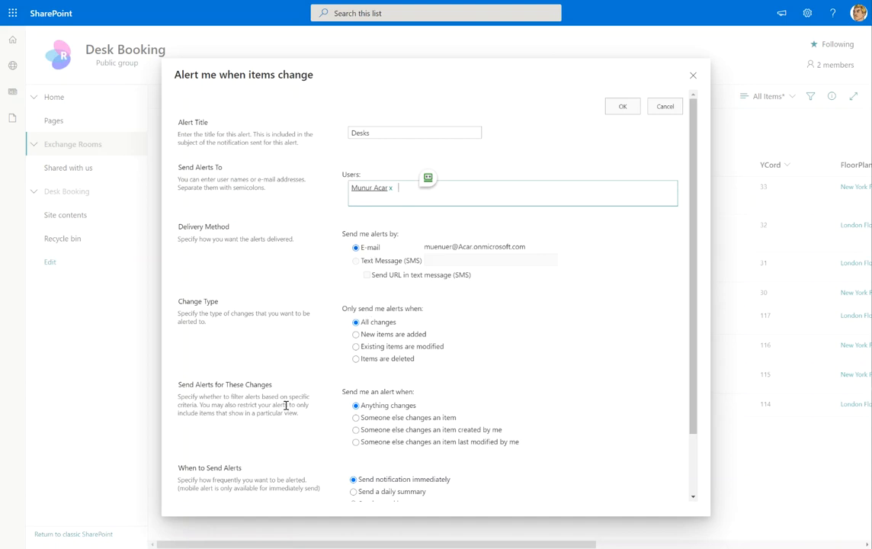
{"action": "scroll", "coordinate": [277, 431], "scroll_direction": "down", "scroll_amount": 2}
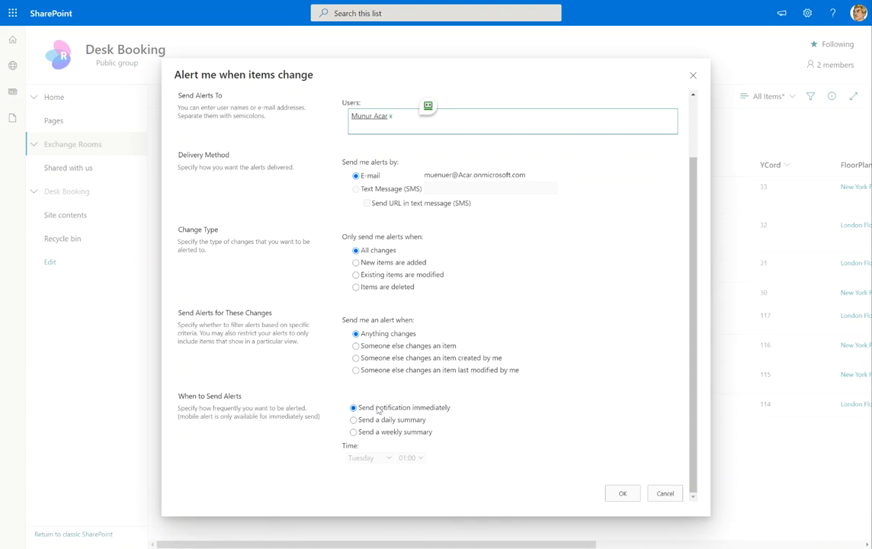
{"action": "left_click_drag", "start_coordinate": [374, 407], "coordinate": [451, 410]}
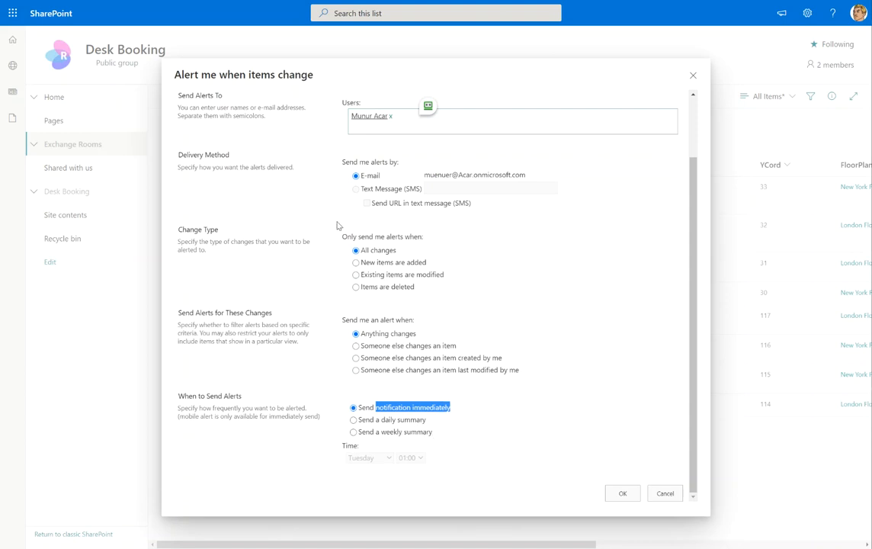
{"action": "scroll", "coordinate": [498, 275], "scroll_direction": "up", "scroll_amount": 2}
{"action": "left_click", "coordinate": [669, 106]}
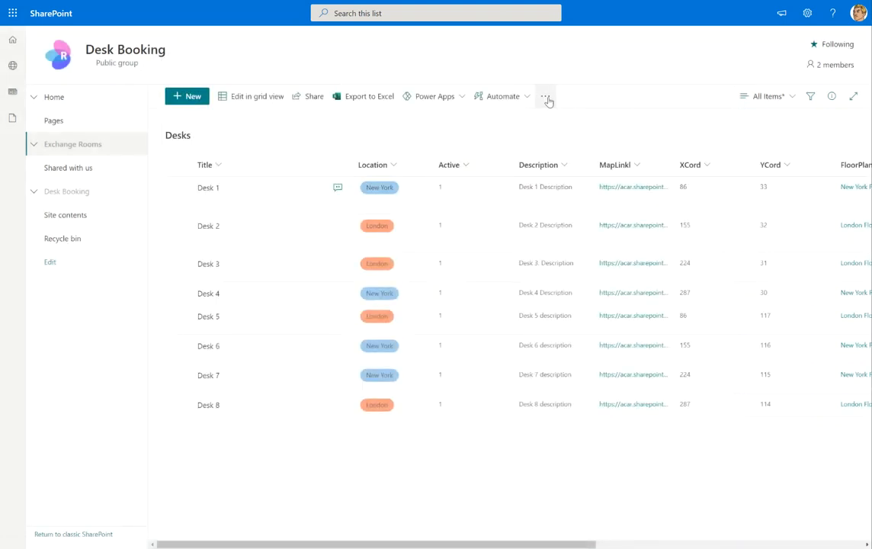
Review the personal alerts on this site and go back to the Desk Booking site contents.
{"action": "left_click", "coordinate": [545, 97]}
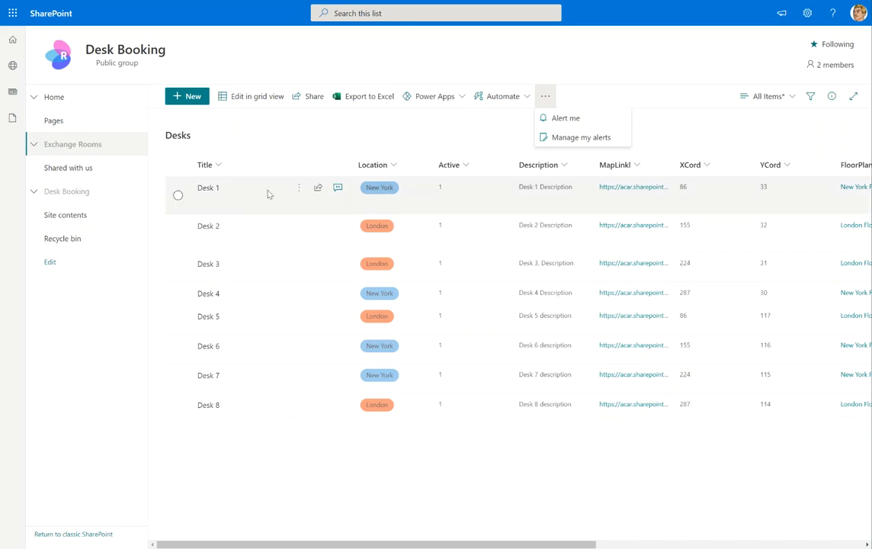
{"action": "left_click", "coordinate": [565, 138]}
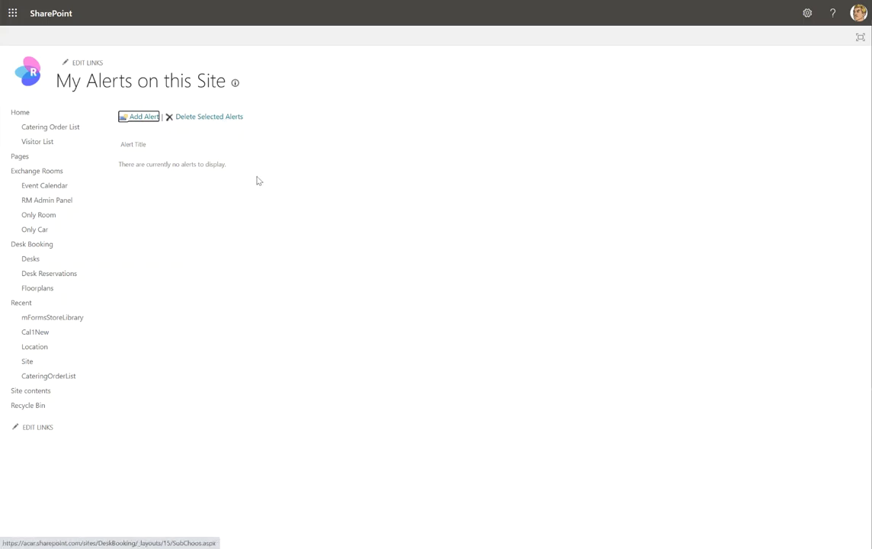
{"action": "left_click", "coordinate": [591, 0]}
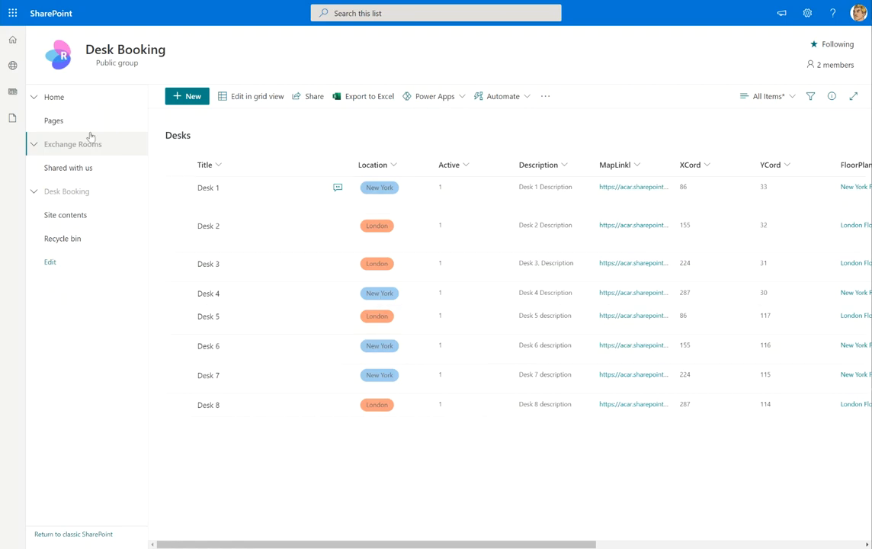
{"action": "left_click", "coordinate": [75, 218]}
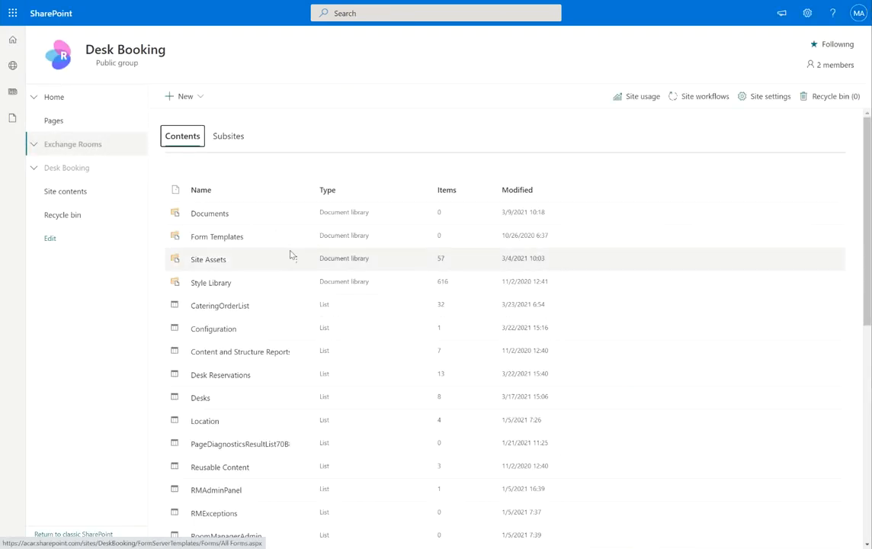
Open the Catering picture library from the site contents and switch its layout from tiles to List.
{"action": "scroll", "coordinate": [288, 286], "scroll_direction": "down", "scroll_amount": 2}
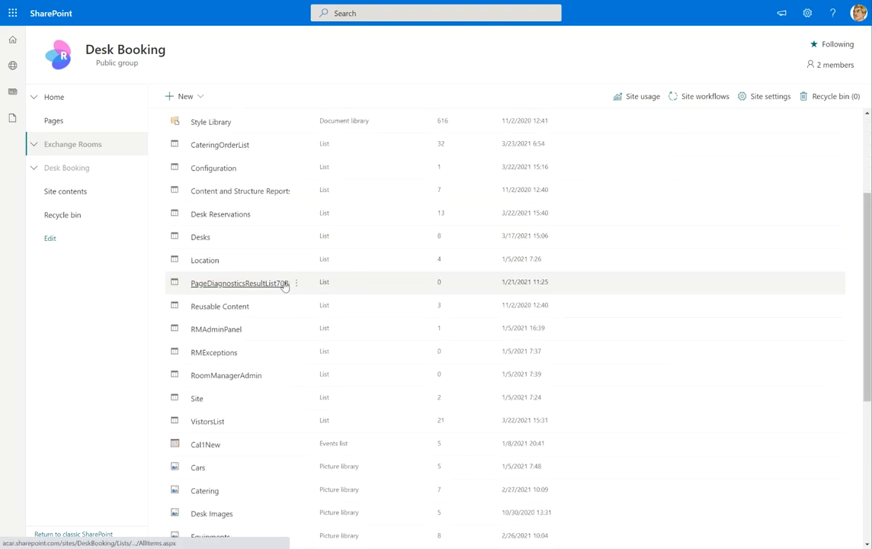
{"action": "scroll", "coordinate": [273, 306], "scroll_direction": "down", "scroll_amount": 1}
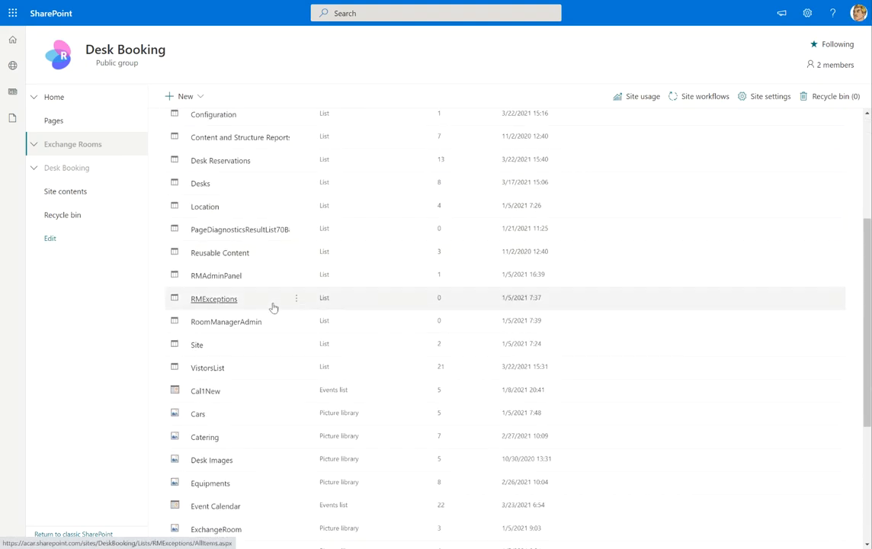
{"action": "scroll", "coordinate": [268, 307], "scroll_direction": "down", "scroll_amount": 2}
{"action": "scroll", "coordinate": [240, 308], "scroll_direction": "down", "scroll_amount": 1}
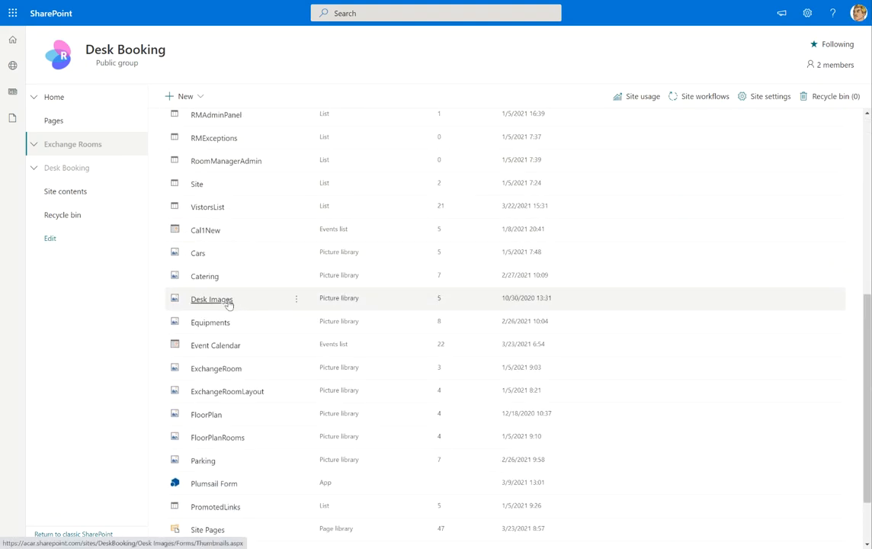
{"action": "left_click", "coordinate": [211, 279]}
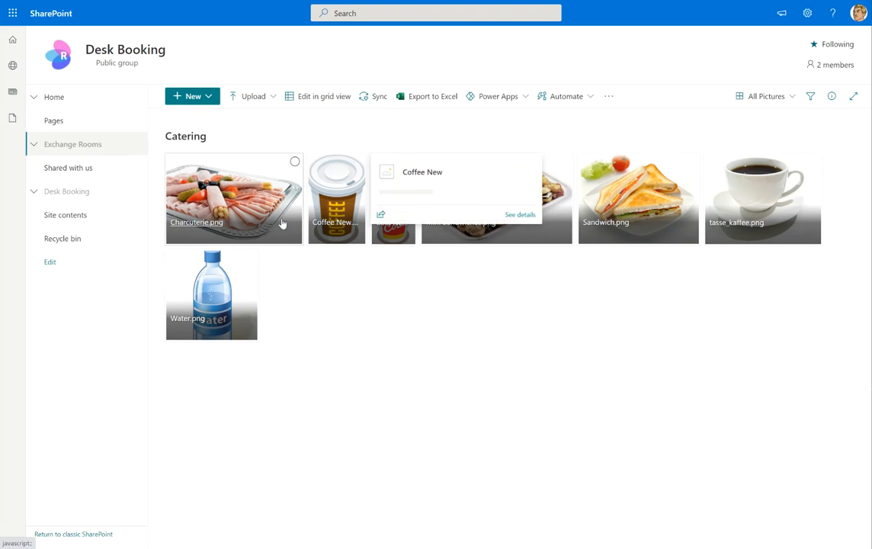
{"action": "left_click", "coordinate": [771, 101]}
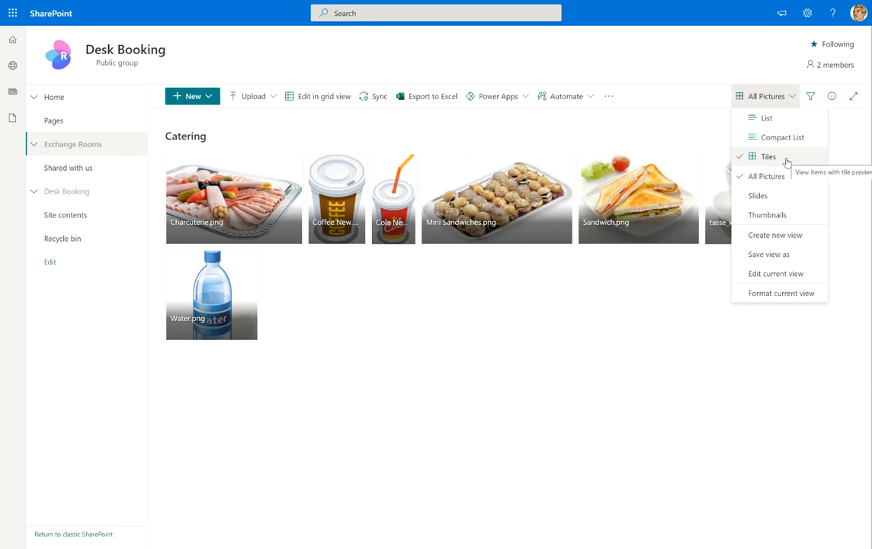
{"action": "left_click", "coordinate": [783, 122]}
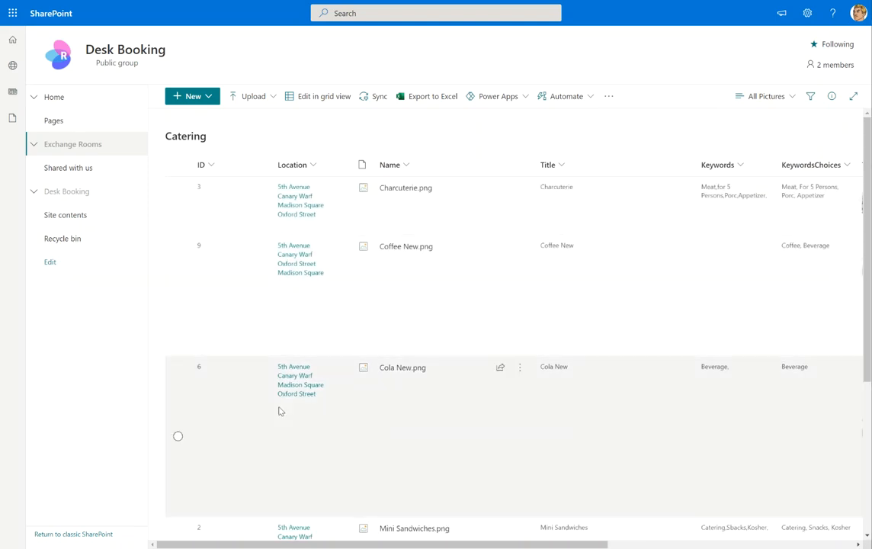
{"action": "mouse_move", "coordinate": [475, 543]}
{"action": "left_mouse_down"}
{"action": "mouse_move", "coordinate": [705, 543]}
{"action": "mouse_move", "coordinate": [475, 543]}
{"action": "left_mouse_up"}
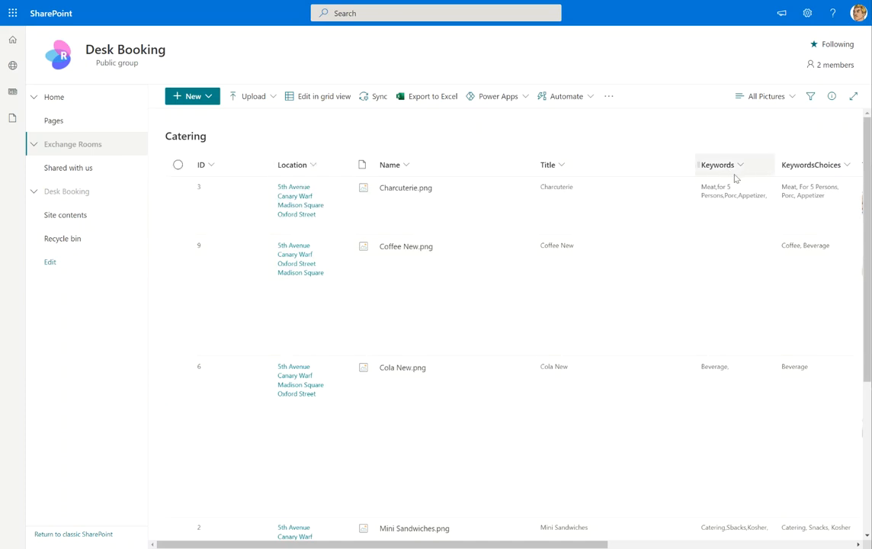
Examine the Charcuterie.png item's columns, access and properties in its details, including keywords, prize and location.
{"action": "left_click", "coordinate": [178, 206]}
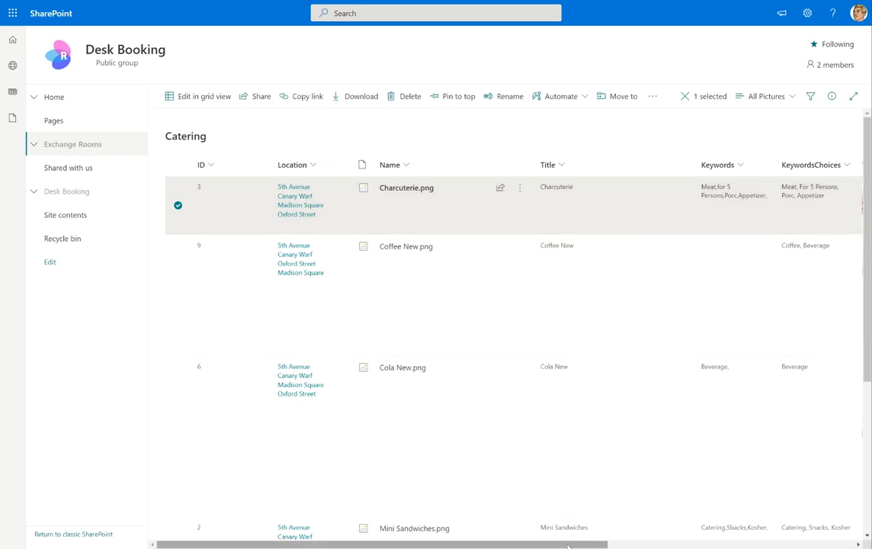
{"action": "left_click_drag", "start_coordinate": [569, 545], "coordinate": [746, 546]}
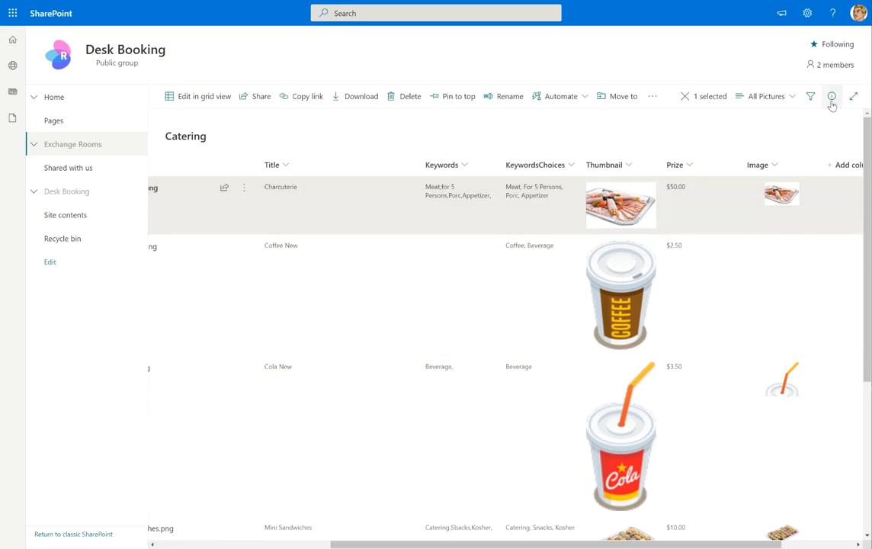
{"action": "left_click", "coordinate": [831, 96]}
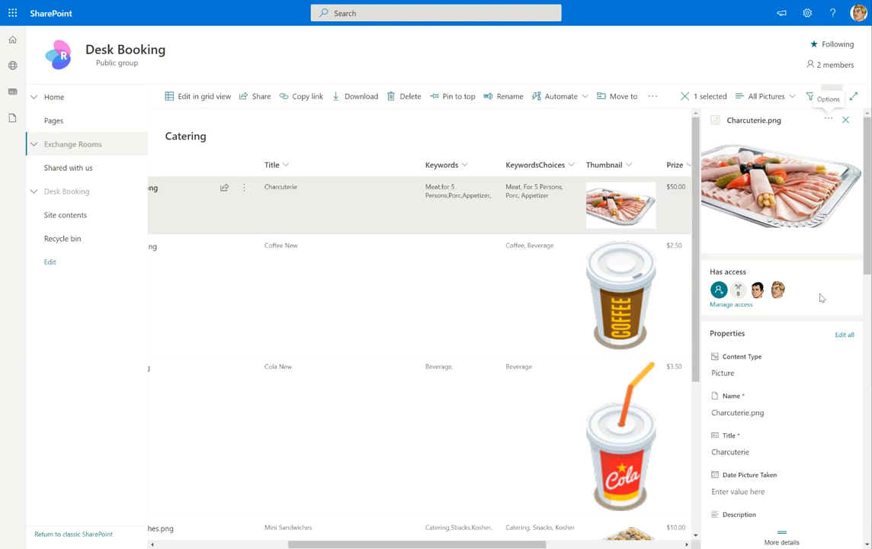
{"action": "scroll", "coordinate": [821, 298], "scroll_direction": "down", "scroll_amount": 3}
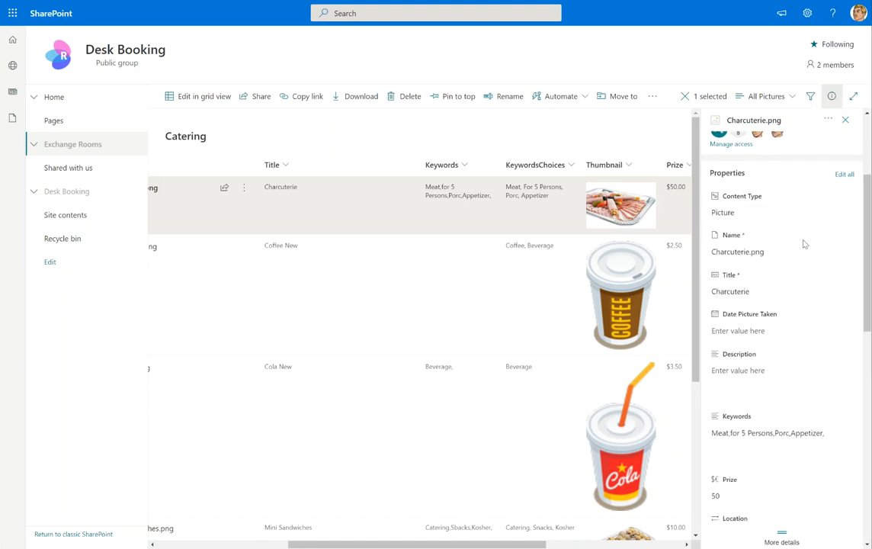
{"action": "scroll", "coordinate": [800, 302], "scroll_direction": "down", "scroll_amount": 5}
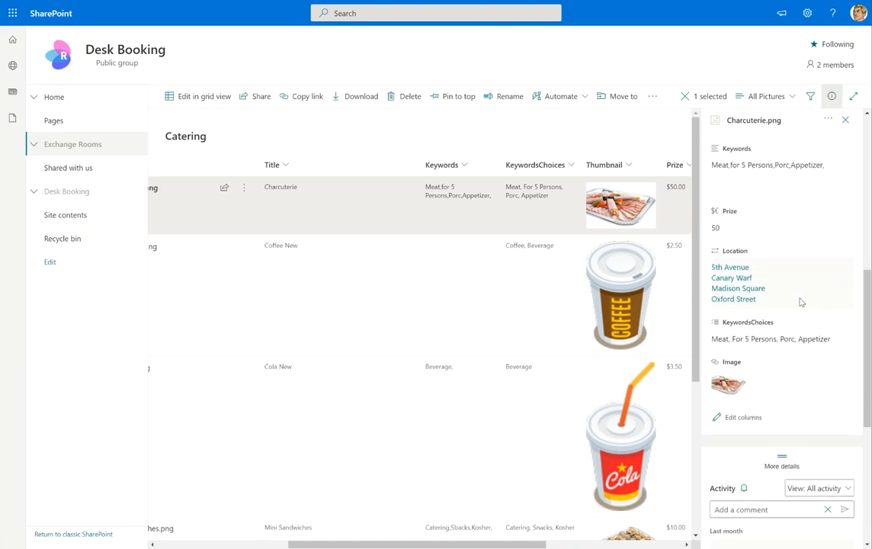
{"action": "scroll", "coordinate": [800, 302], "scroll_direction": "up", "scroll_amount": 5}
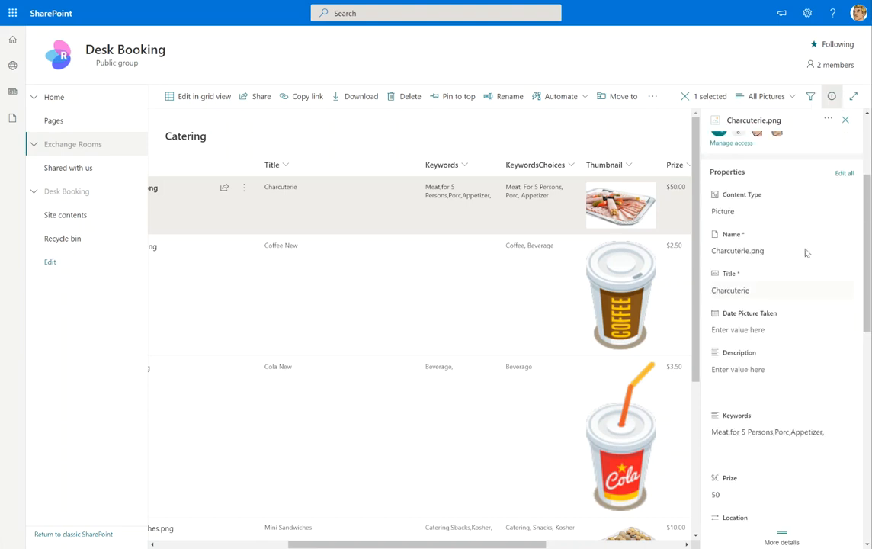
{"action": "left_click", "coordinate": [830, 98]}
Set up a new view for the Catering library named NEW Gallery, shown as Gallery.
{"action": "left_click", "coordinate": [777, 98]}
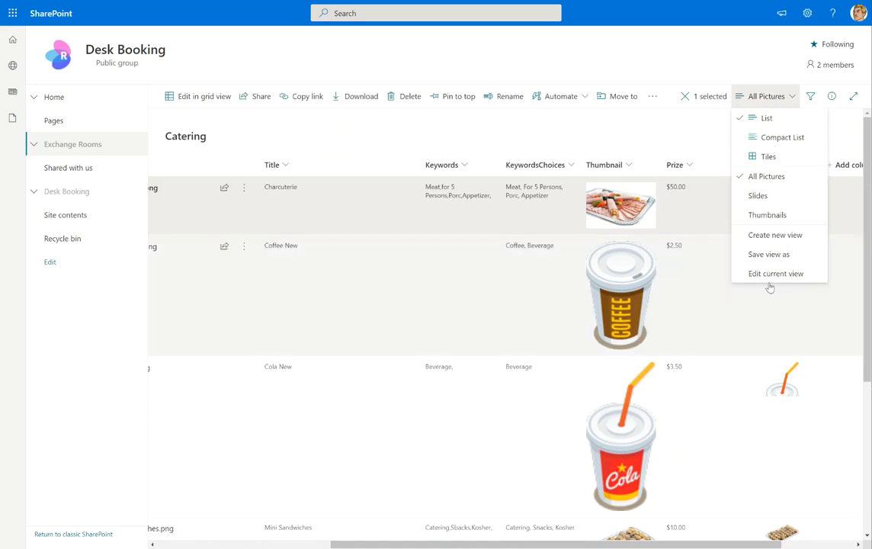
{"action": "left_click", "coordinate": [769, 235]}
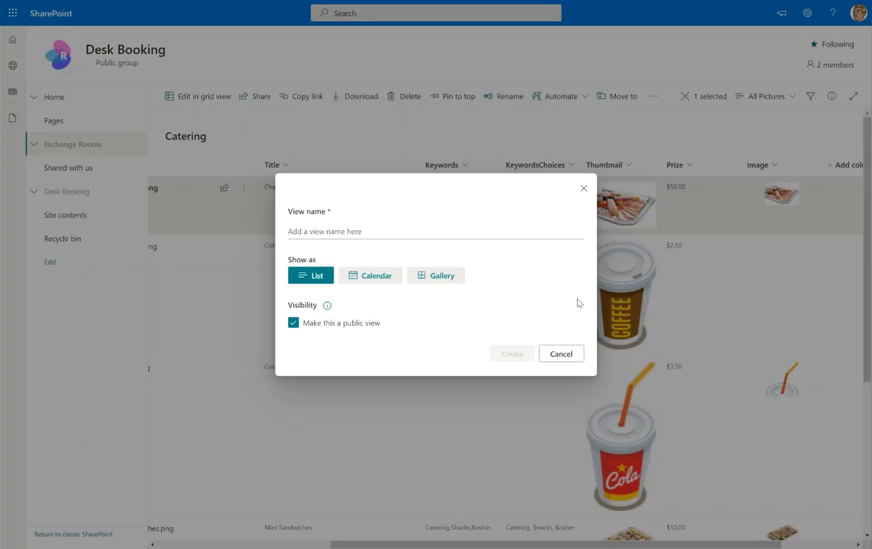
{"action": "left_click", "coordinate": [311, 233]}
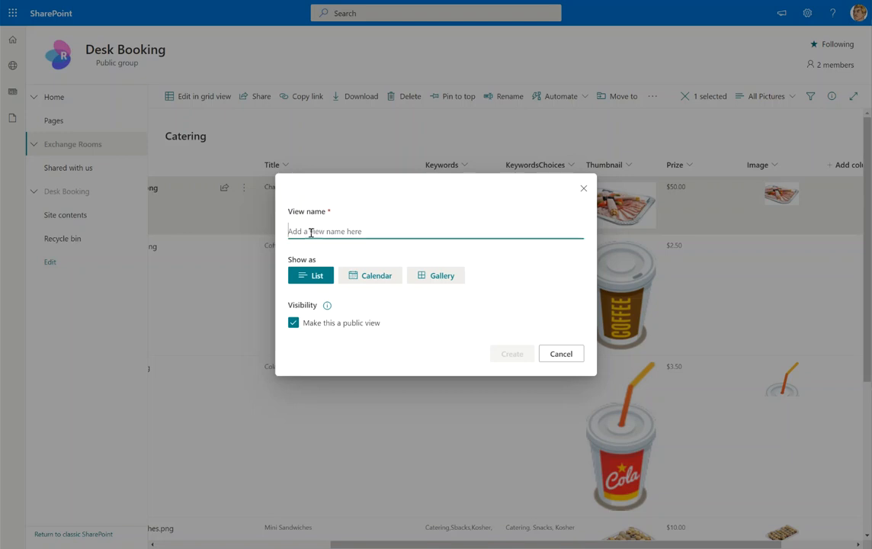
{"action": "type", "text": "NEW View"}
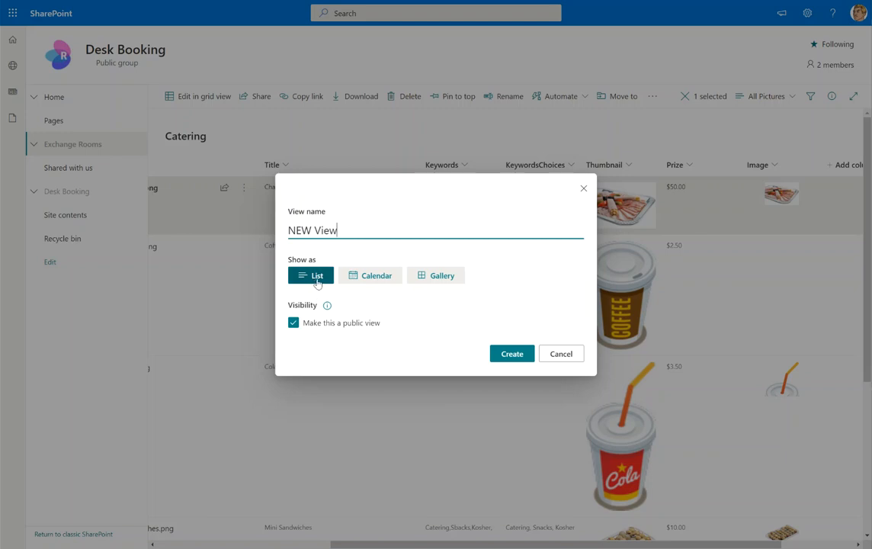
{"action": "left_click", "coordinate": [447, 277]}
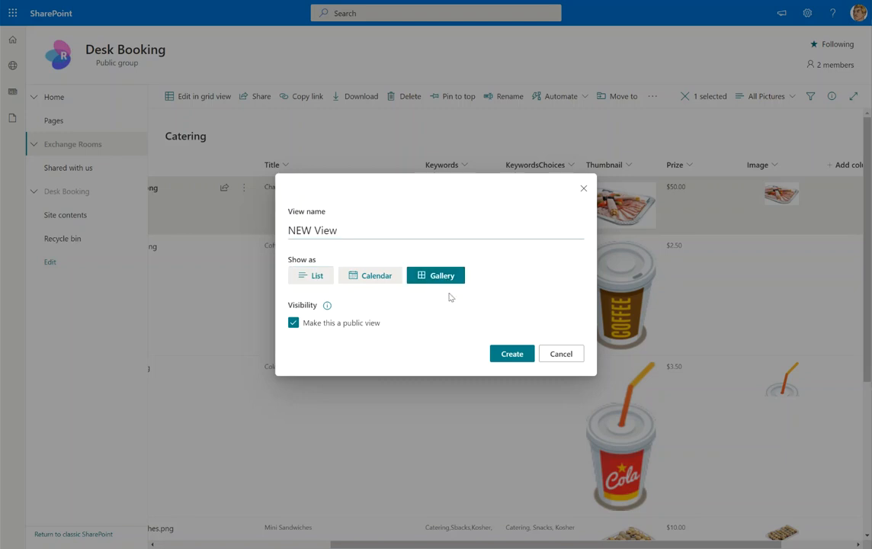
{"action": "double_click", "coordinate": [328, 228]}
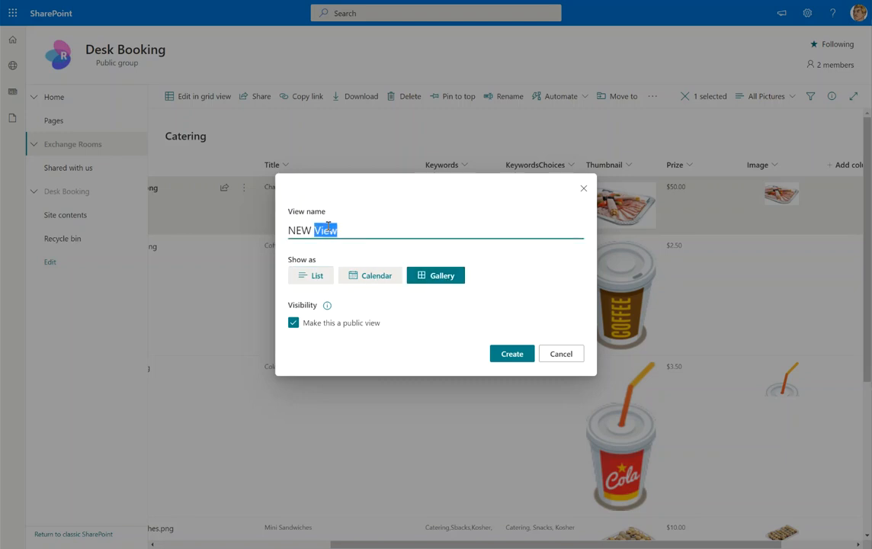
{"action": "type", "text": "Galler"}
{"action": "type", "text": "lery"}
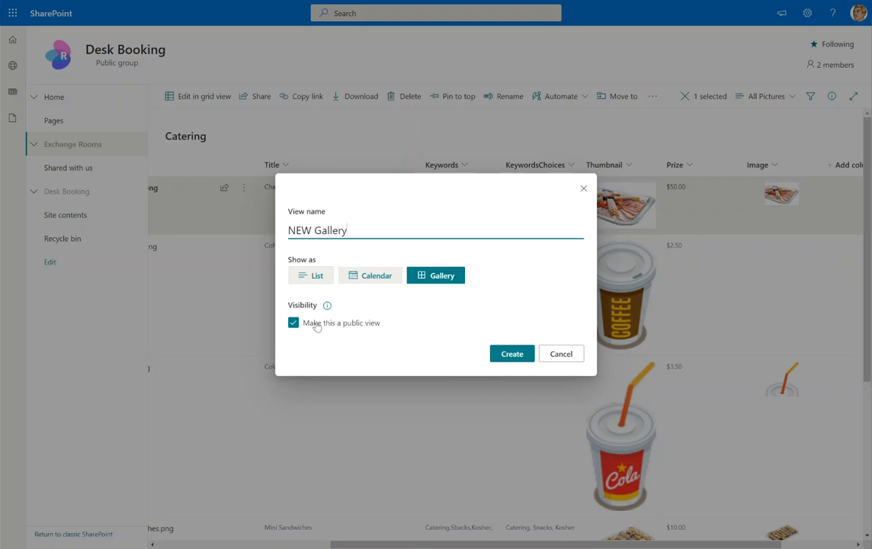
Try out the new view's public visibility setting and create the view.
{"action": "mouse_move", "coordinate": [329, 309]}
{"action": "left_click", "coordinate": [292, 322]}
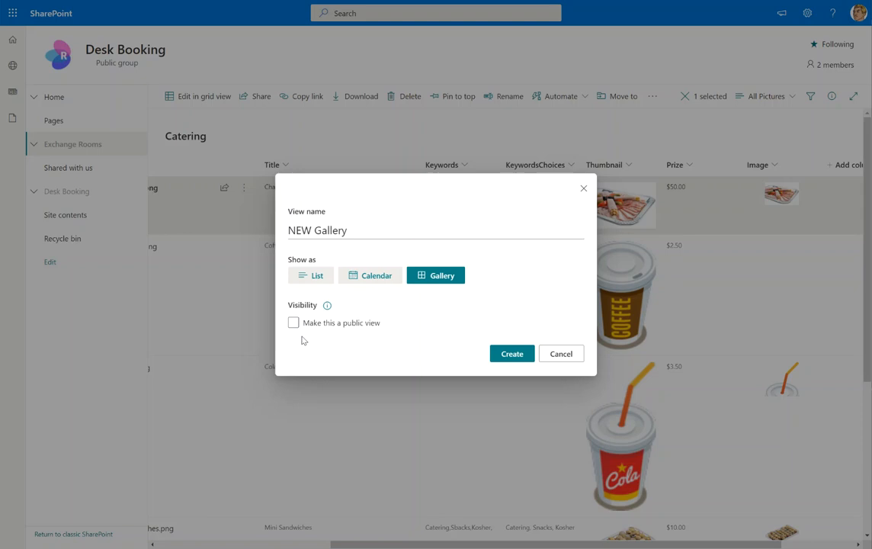
{"action": "left_click", "coordinate": [324, 328]}
{"action": "left_click", "coordinate": [311, 326]}
{"action": "left_click", "coordinate": [513, 355]}
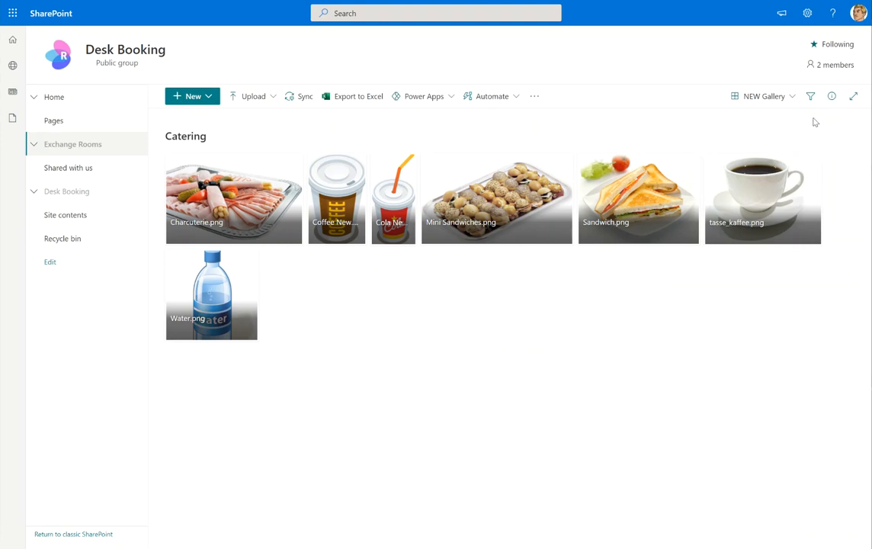
Check the Catering library's available views for the NEW Gallery entry and return to the site contents.
{"action": "left_click", "coordinate": [793, 98]}
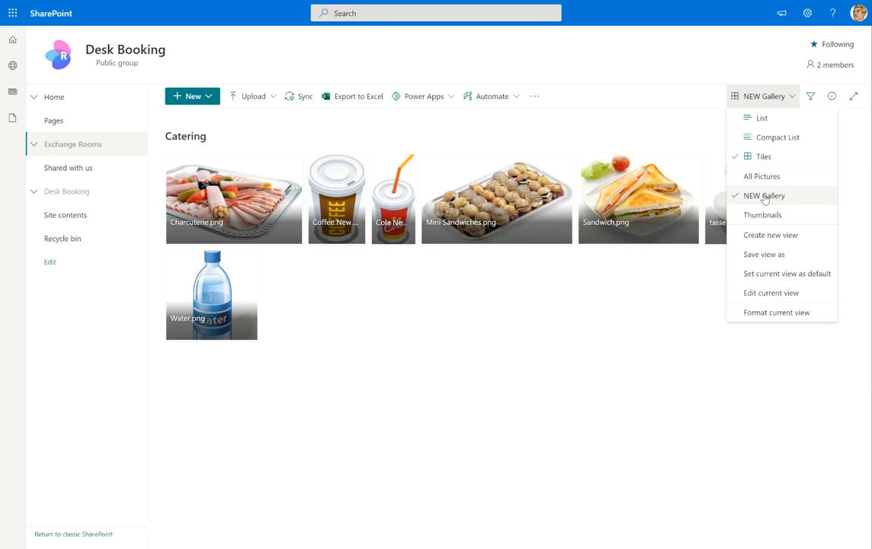
{"action": "left_click", "coordinate": [761, 99]}
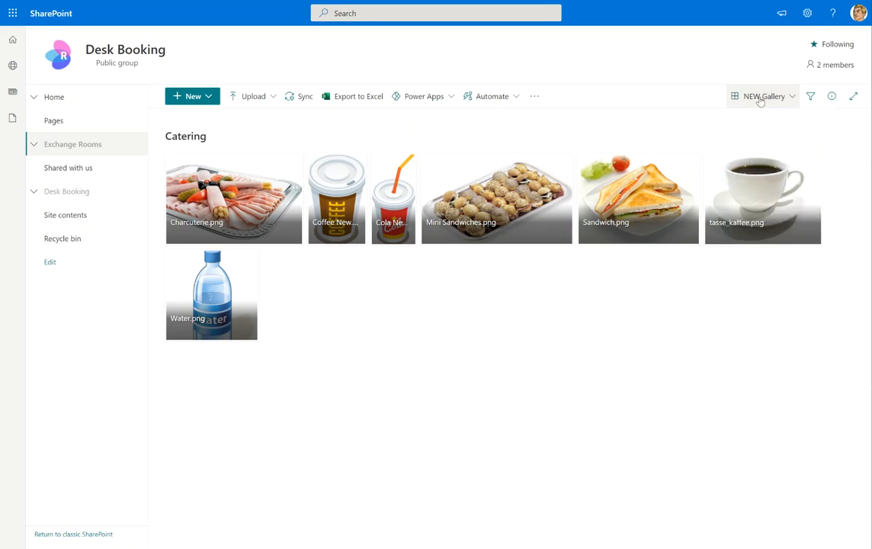
{"action": "left_click", "coordinate": [762, 99]}
{"action": "left_click", "coordinate": [753, 105]}
{"action": "left_click", "coordinate": [74, 218]}
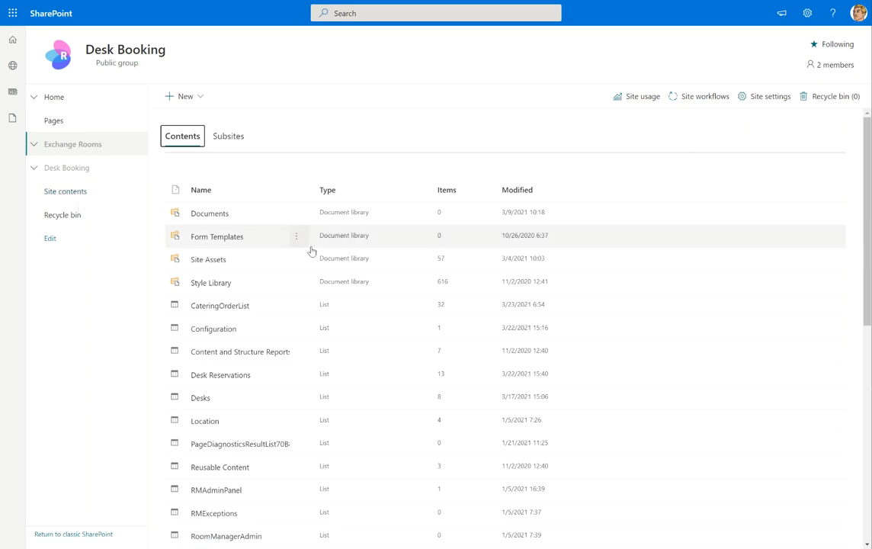
Open the Parking picture library from the site contents and show it in the List layout.
{"action": "scroll", "coordinate": [312, 252], "scroll_direction": "down", "scroll_amount": 3}
{"action": "scroll", "coordinate": [311, 255], "scroll_direction": "down", "scroll_amount": 4}
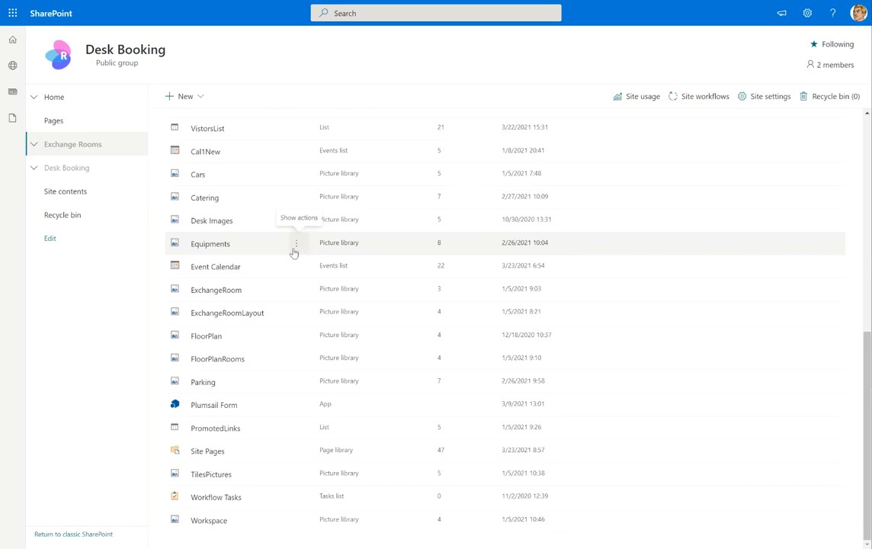
{"action": "left_click", "coordinate": [204, 384]}
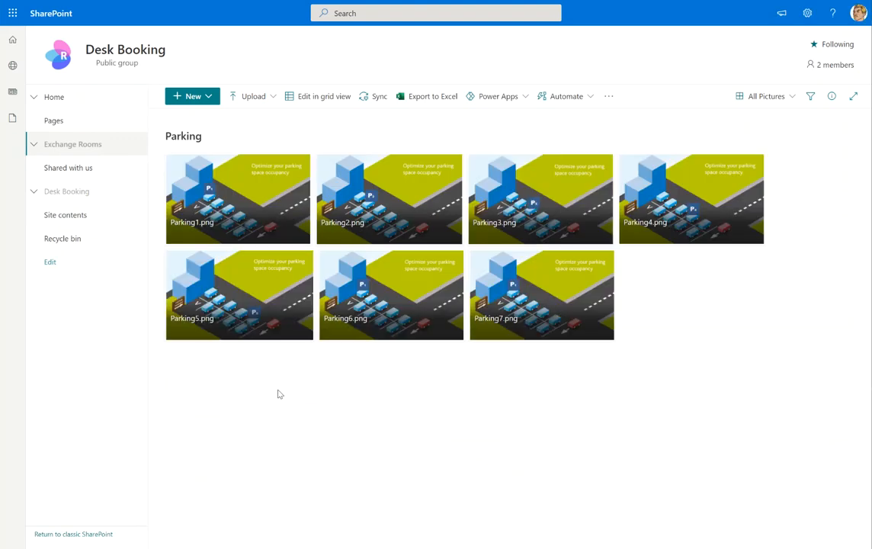
{"action": "left_click", "coordinate": [765, 96]}
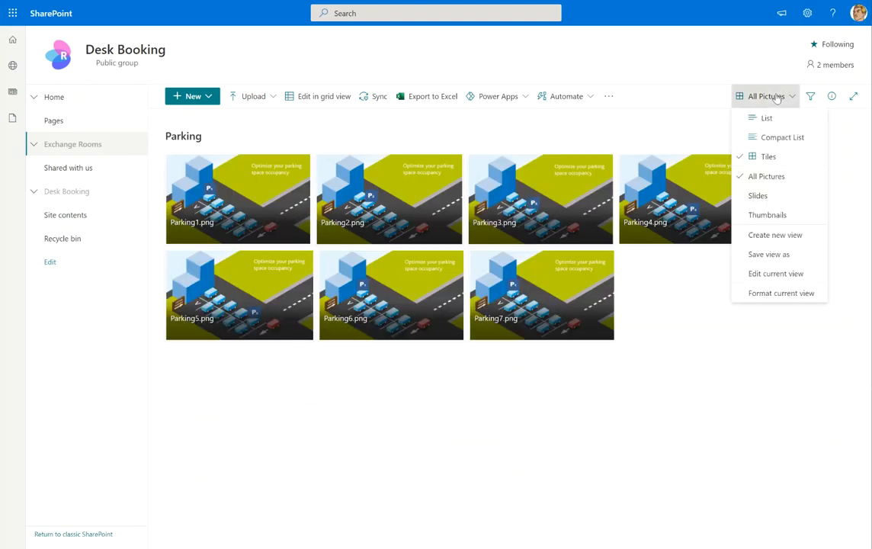
{"action": "left_click", "coordinate": [771, 97]}
{"action": "left_click", "coordinate": [768, 98]}
{"action": "left_click", "coordinate": [766, 118]}
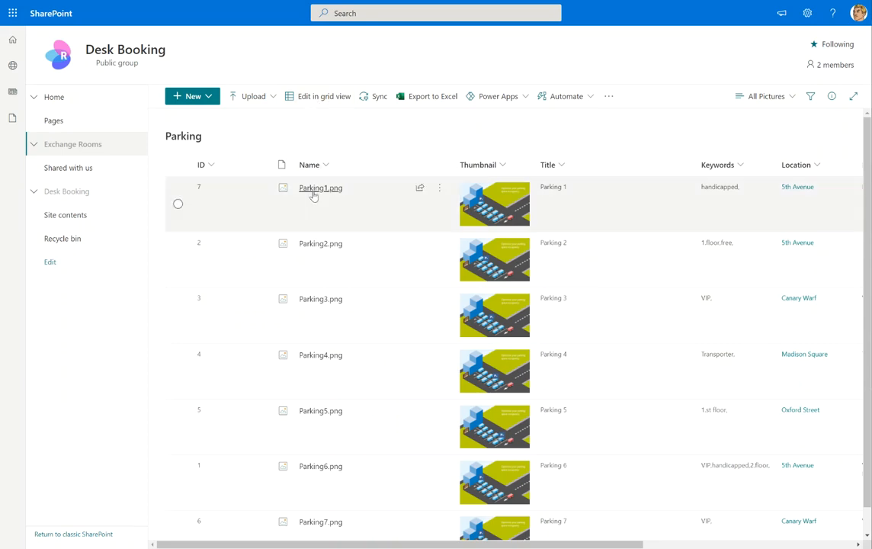
Look over the parking spaces with their keywords and locations, and go back to the site contents.
{"action": "mouse_move", "coordinate": [312, 196]}
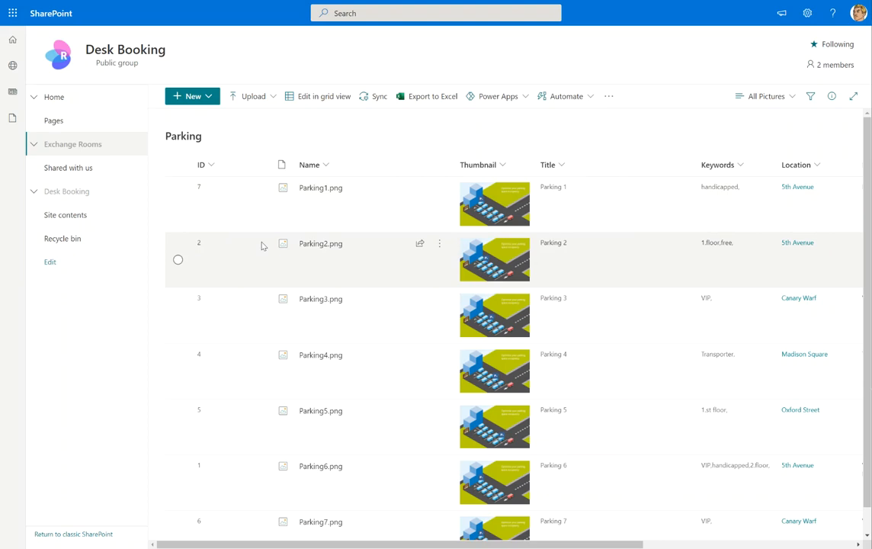
{"action": "scroll", "coordinate": [261, 245], "scroll_direction": "down", "scroll_amount": 1}
{"action": "scroll", "coordinate": [262, 245], "scroll_direction": "up", "scroll_amount": 1}
{"action": "left_click", "coordinate": [67, 216]}
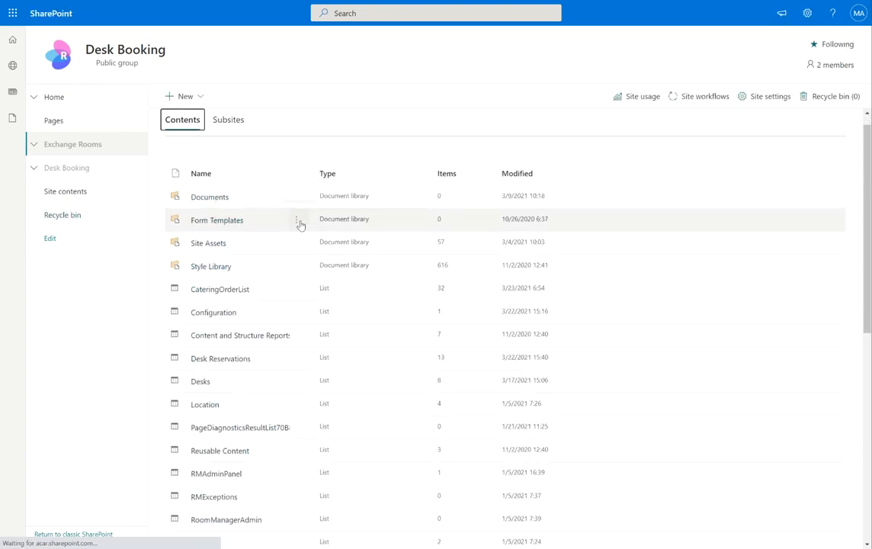
Open the VistorsList list from the site contents and select the entry with ID 29.
{"action": "scroll", "coordinate": [298, 221], "scroll_direction": "down", "scroll_amount": 5}
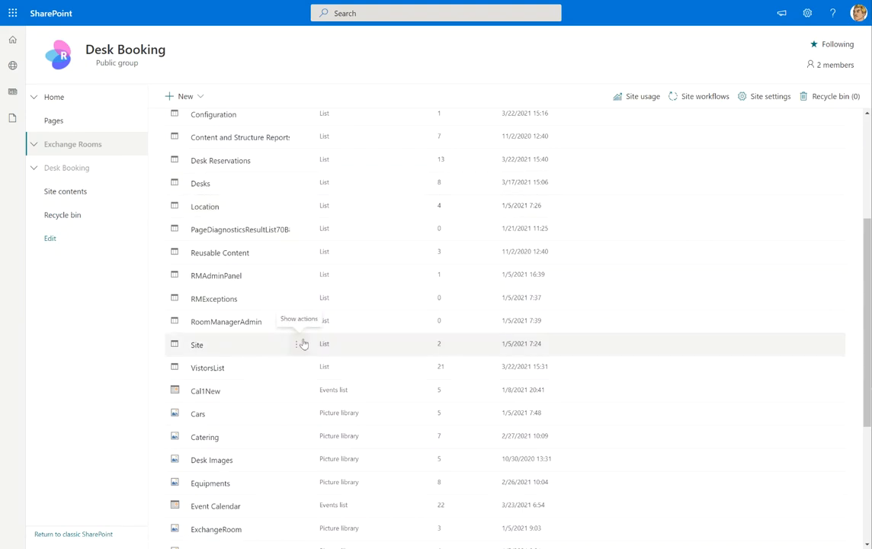
{"action": "scroll", "coordinate": [299, 342], "scroll_direction": "down", "scroll_amount": 2}
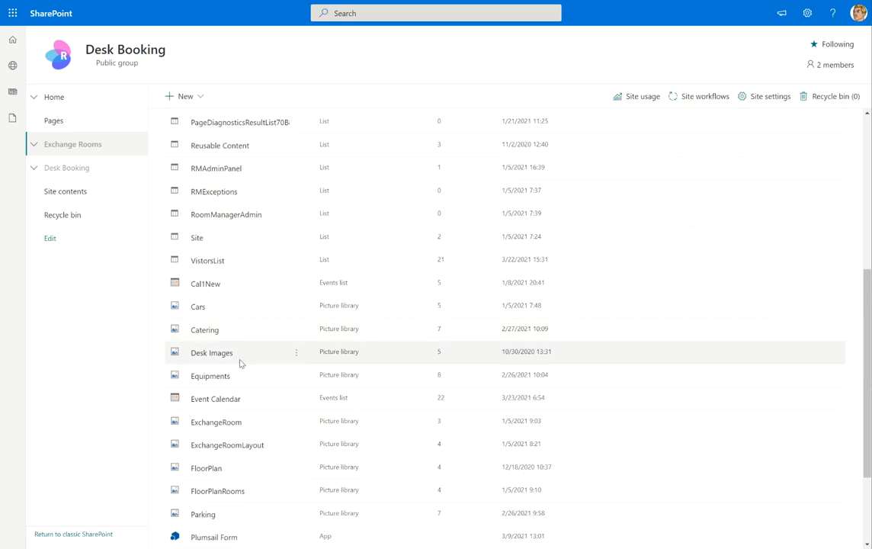
{"action": "left_click", "coordinate": [213, 266]}
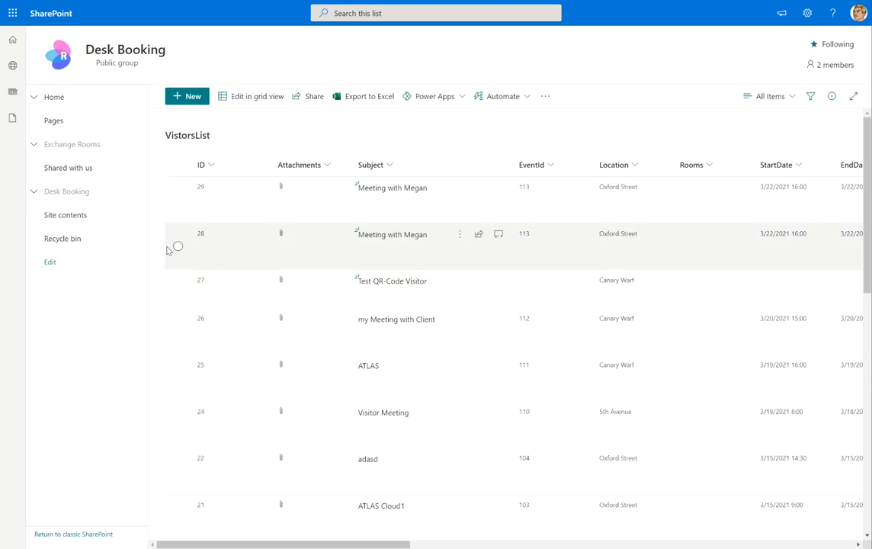
{"action": "left_click", "coordinate": [178, 200]}
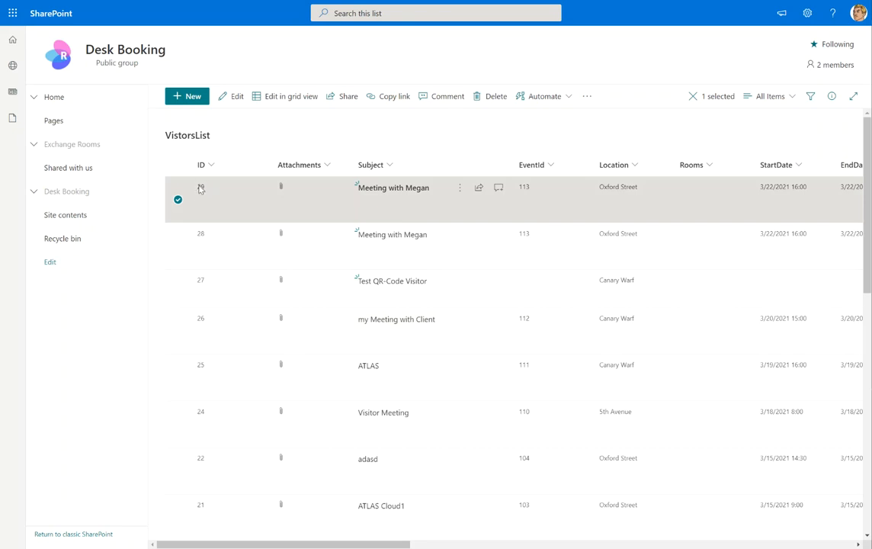
Look over the VistorsList columns from StartDate and VisitorEmail through Checkin, Checkout and Modified, and deselect the entry with ID 29.
{"action": "left_click_drag", "start_coordinate": [406, 544], "coordinate": [599, 544]}
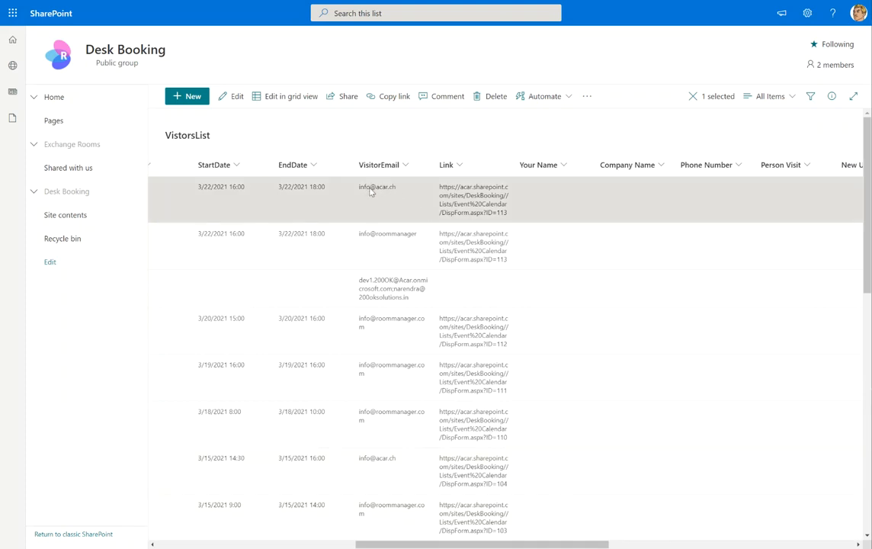
{"action": "left_click_drag", "start_coordinate": [458, 544], "coordinate": [568, 545]}
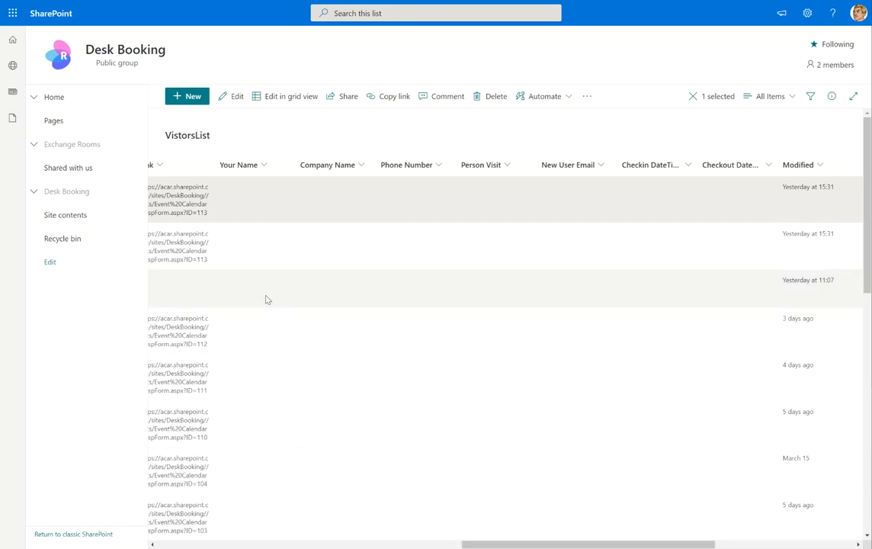
{"action": "mouse_move", "coordinate": [543, 544]}
{"action": "left_mouse_down"}
{"action": "mouse_move", "coordinate": [683, 545]}
{"action": "mouse_move", "coordinate": [535, 544]}
{"action": "left_mouse_up"}
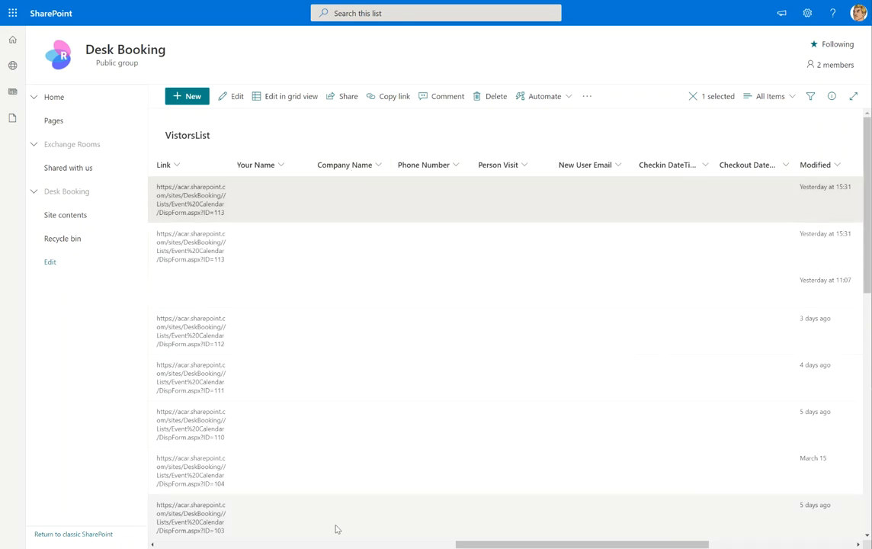
{"action": "left_click_drag", "start_coordinate": [489, 544], "coordinate": [189, 546]}
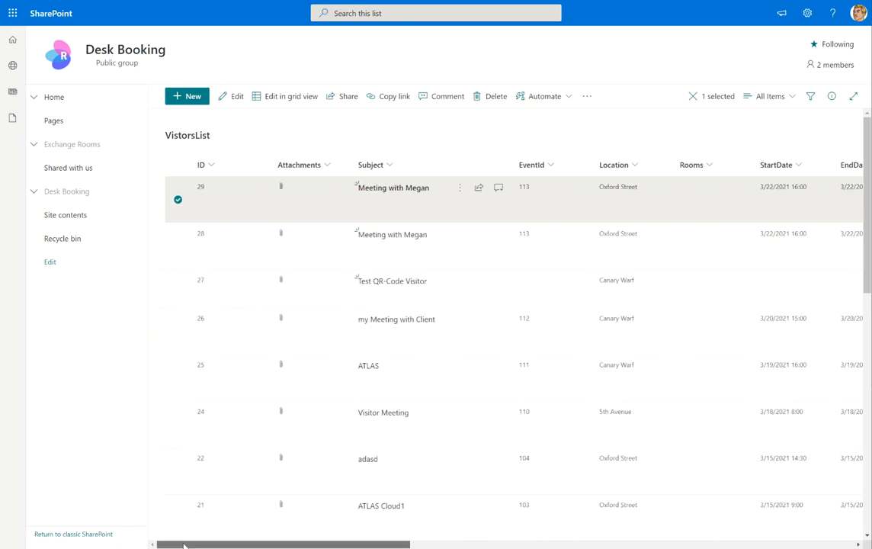
{"action": "left_click", "coordinate": [178, 198]}
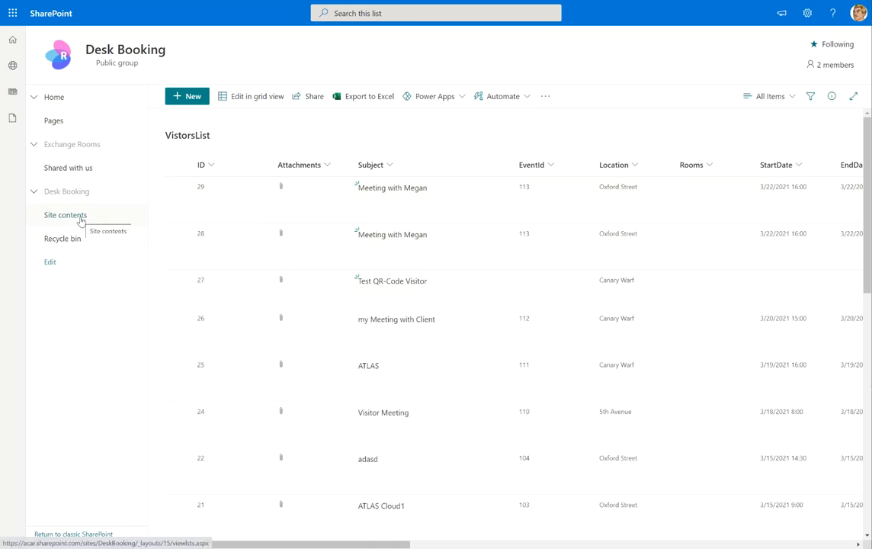
Open the Catering Order List nested under Home in the site navigation and expand its ATLAS title group.
{"action": "left_click", "coordinate": [33, 98]}
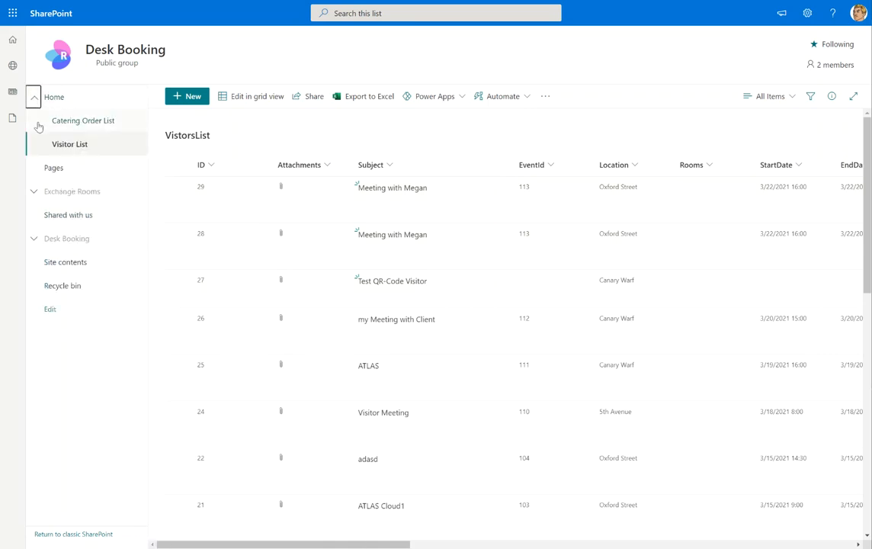
{"action": "left_click", "coordinate": [100, 126]}
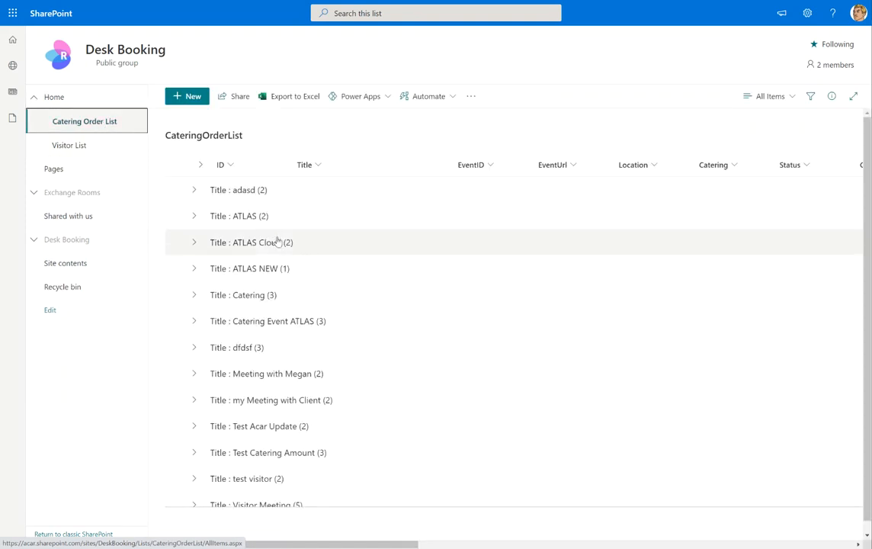
{"action": "left_click", "coordinate": [198, 218]}
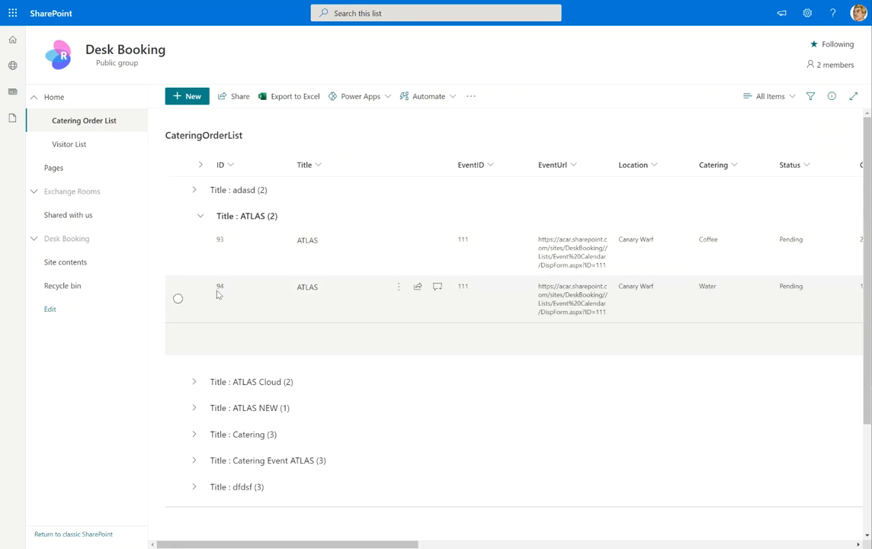
Examine the ATLAS catering orders' price, quantity, total and date columns, and check which views the list offers without switching.
{"action": "left_click_drag", "start_coordinate": [398, 544], "coordinate": [578, 544]}
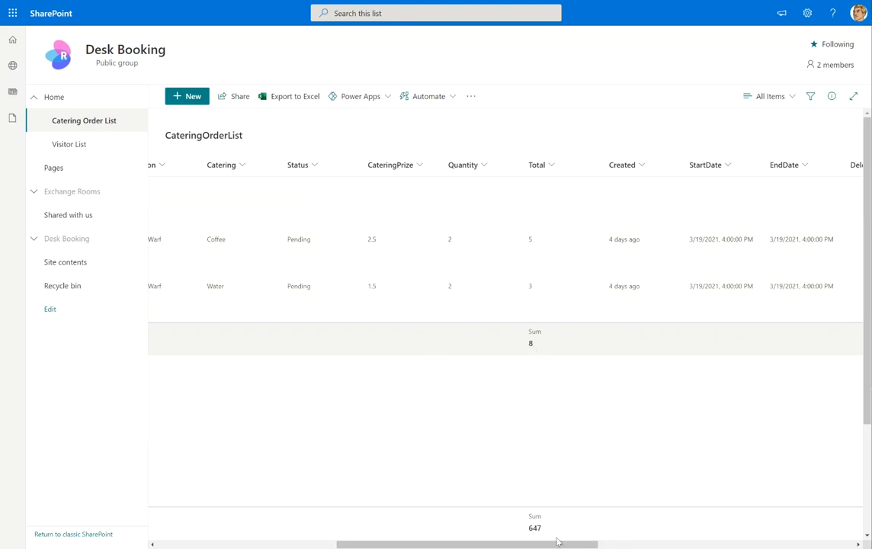
{"action": "left_click_drag", "start_coordinate": [557, 544], "coordinate": [376, 544]}
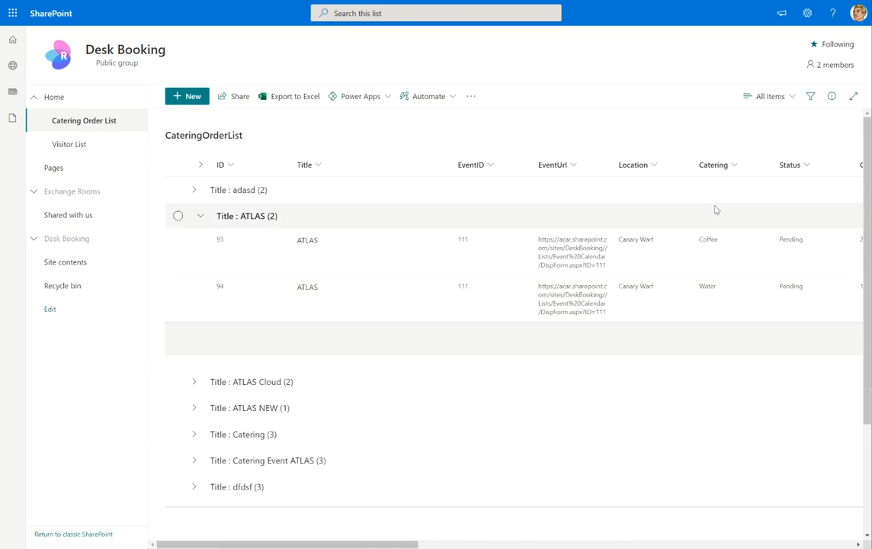
{"action": "left_click", "coordinate": [774, 97]}
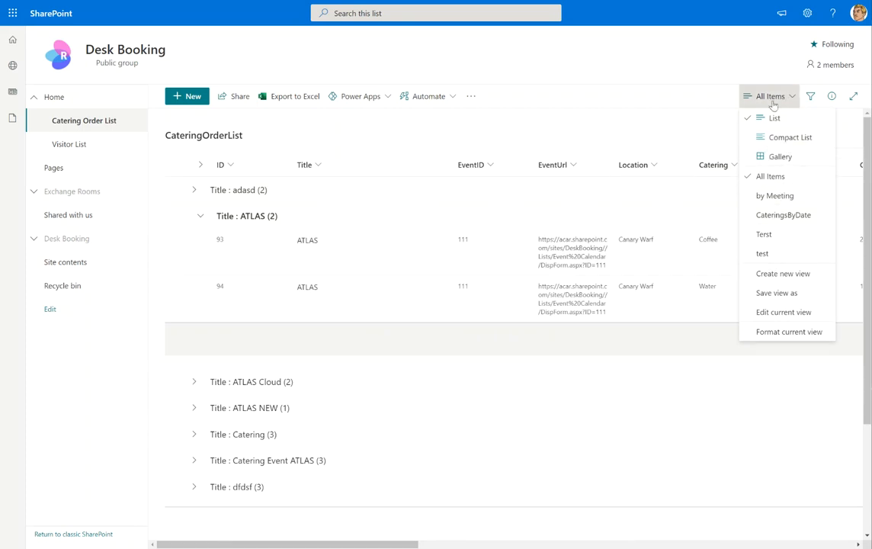
{"action": "left_click", "coordinate": [610, 90]}
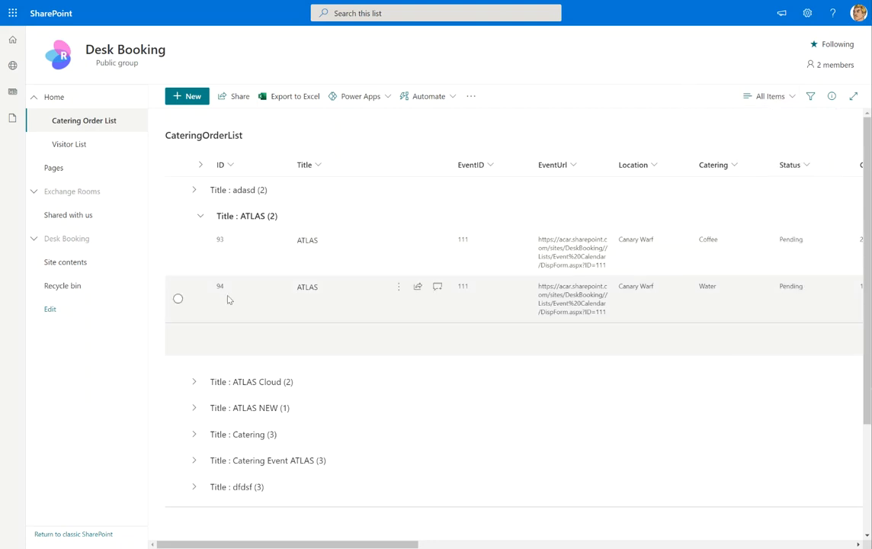